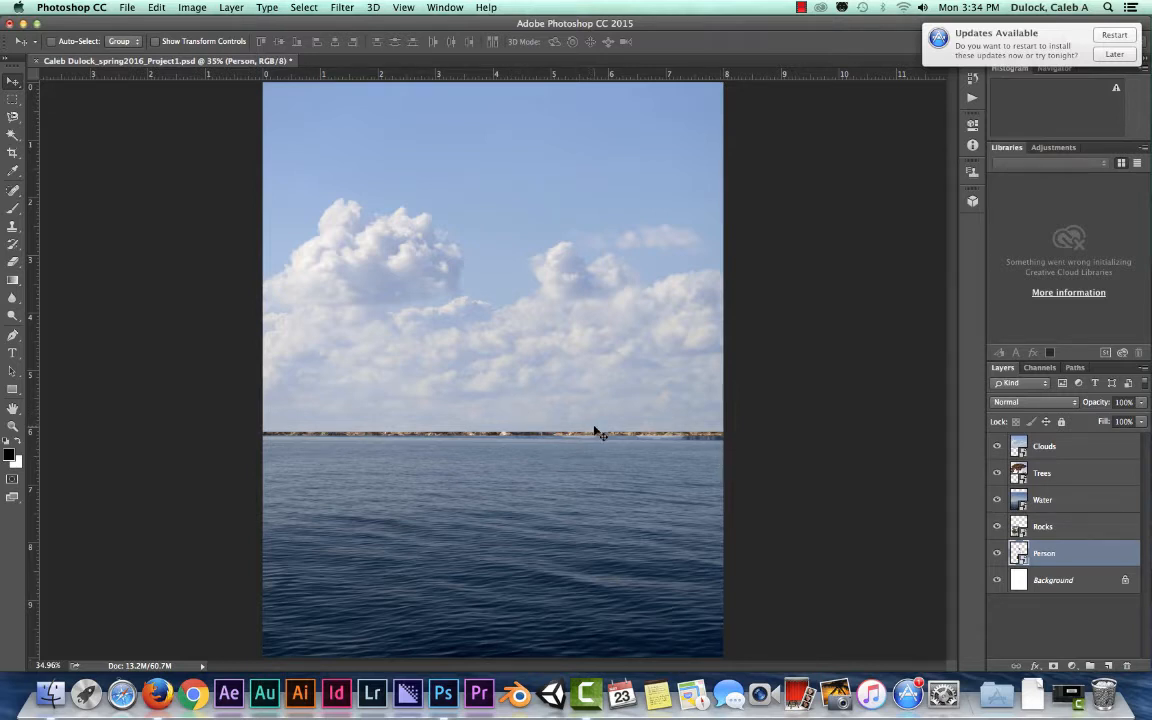
Hide the Clouds, Water, Rocks and Person layers and select the Trees layer.
click(1049, 449)
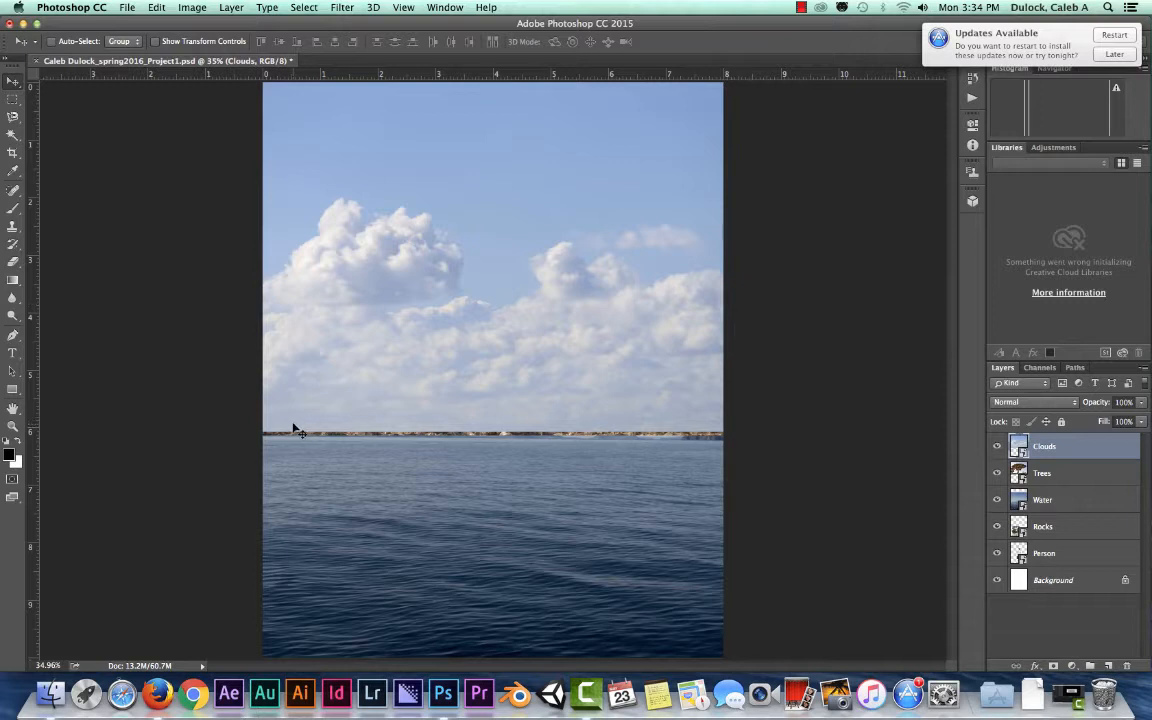
click(996, 446)
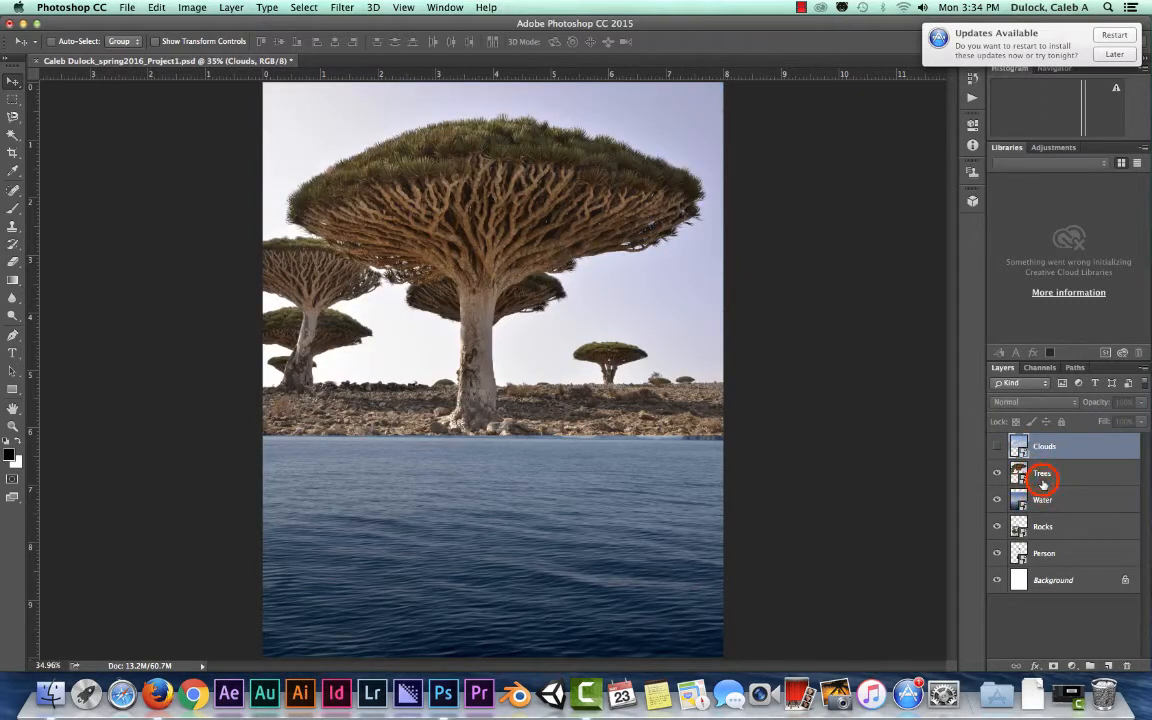
click(1041, 476)
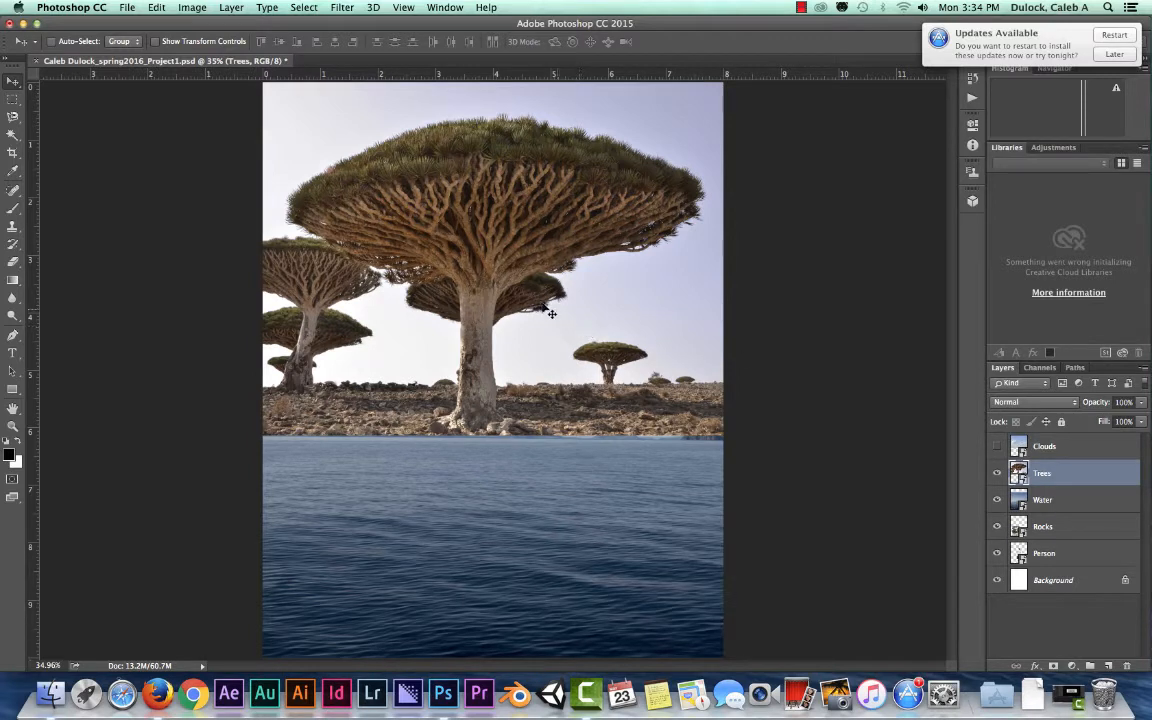
click(996, 500)
click(996, 526)
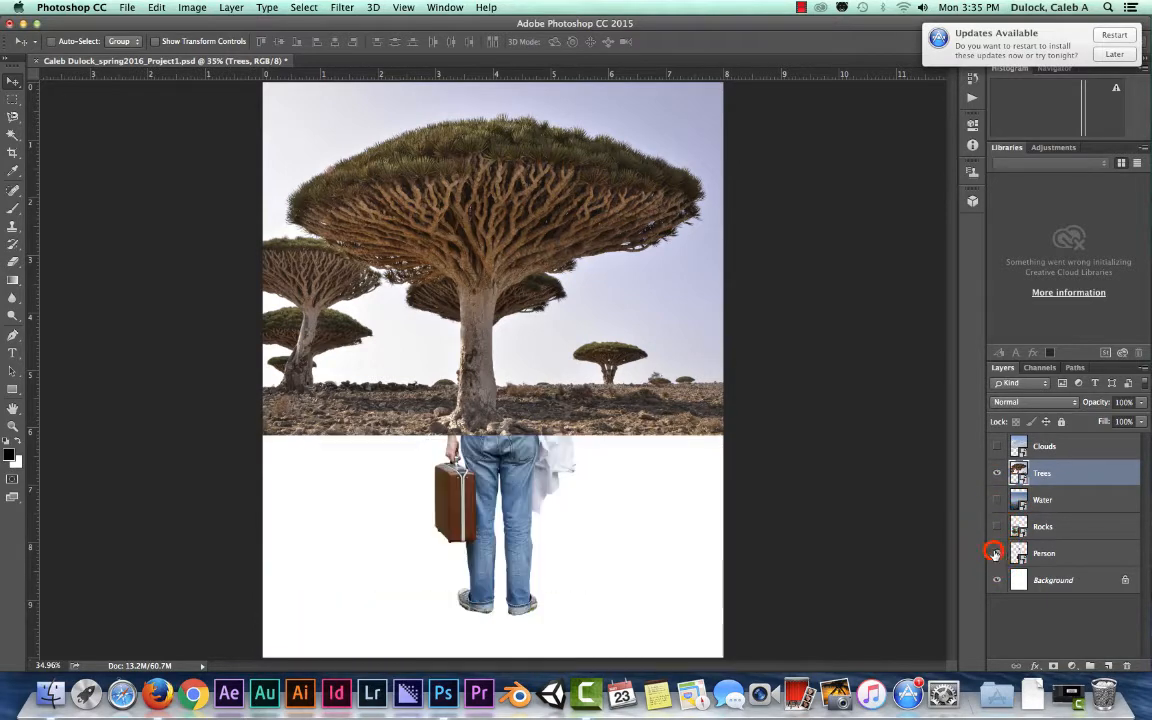
click(996, 553)
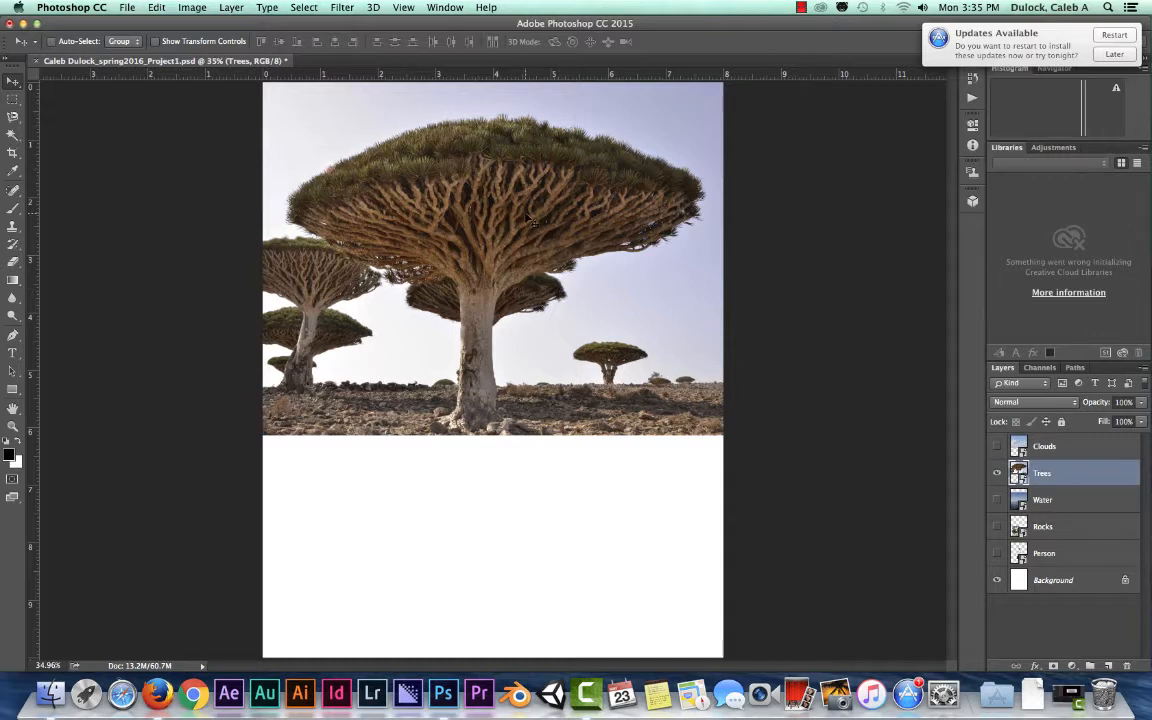
Start a Magnetic Lasso outline of the large central tree at the knot on its trunk, tracing up the trunk's left edge.
key(super)
key(super)
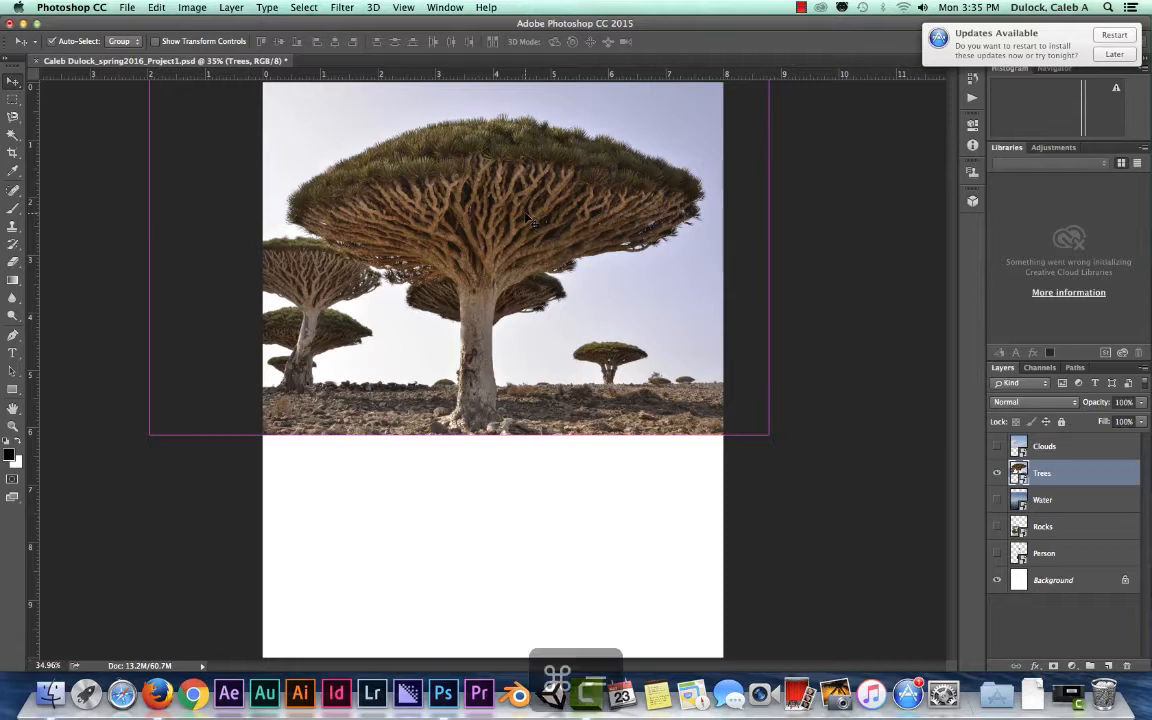
key(super+equal)
key(super+equal)
key(super+equal)
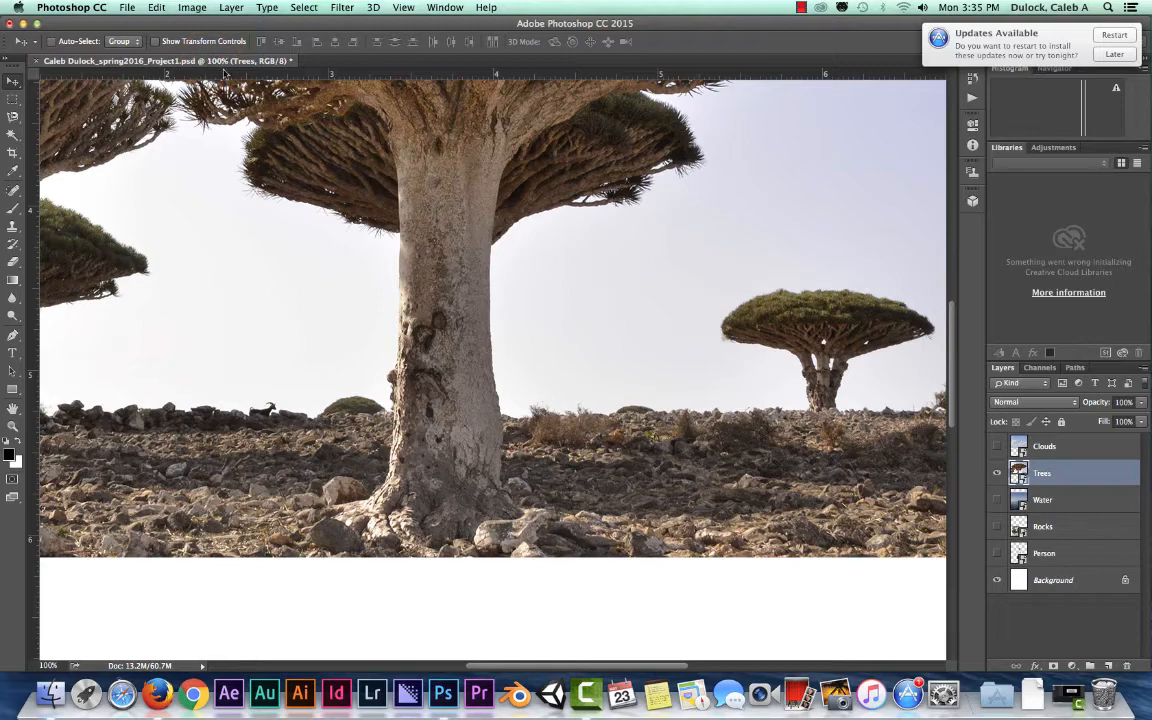
key(super+equal)
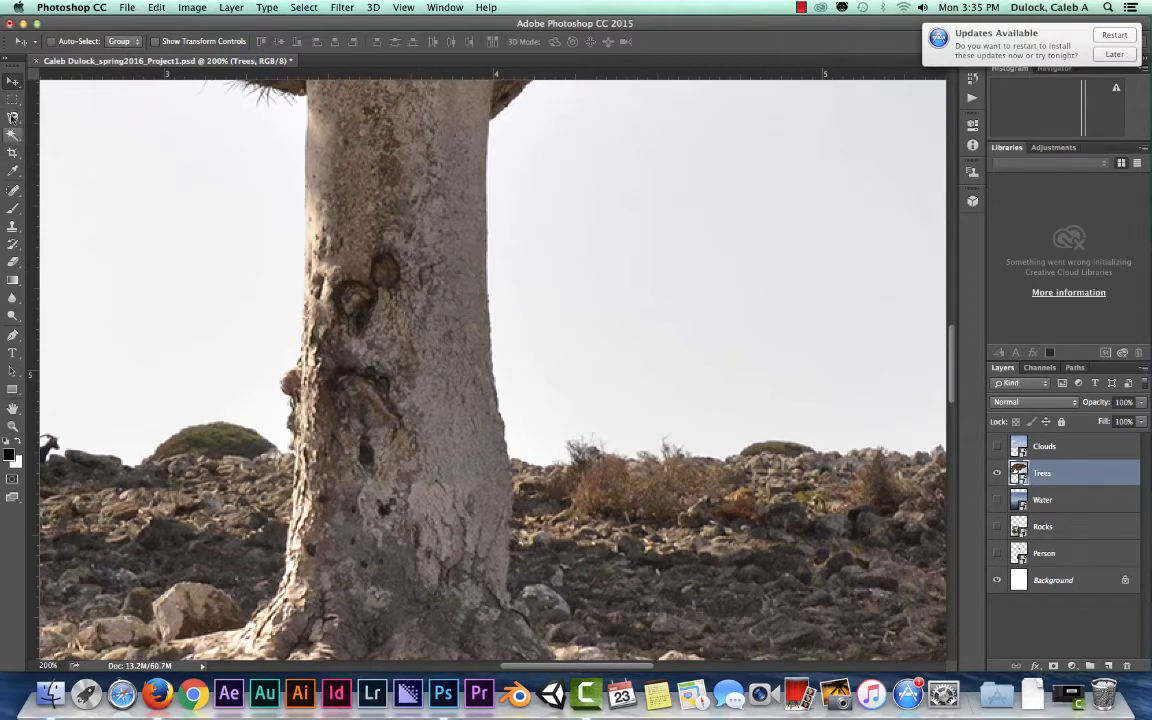
click(13, 116)
click(48, 108)
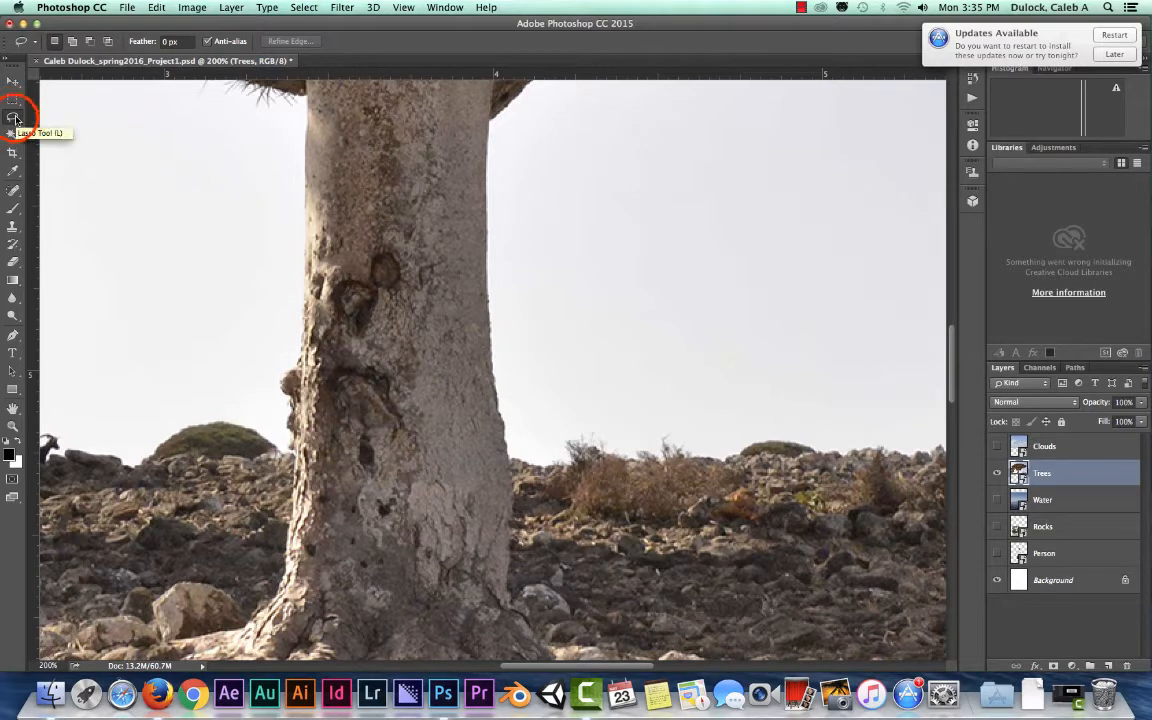
click(14, 118)
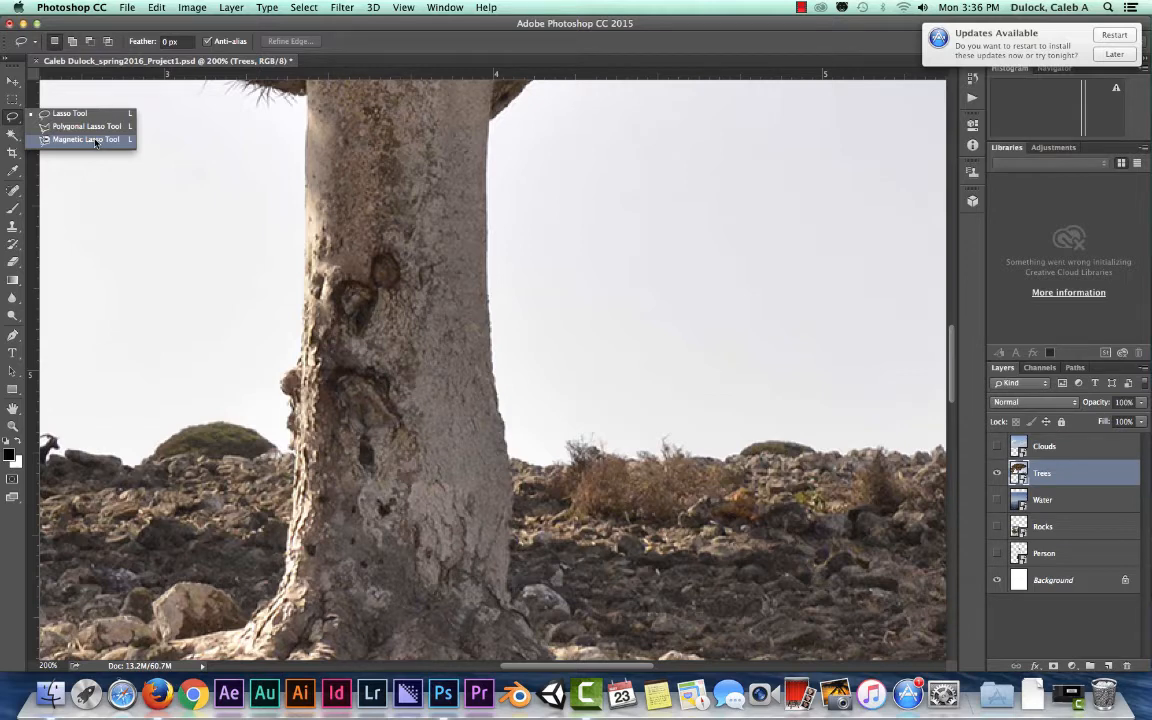
click(95, 142)
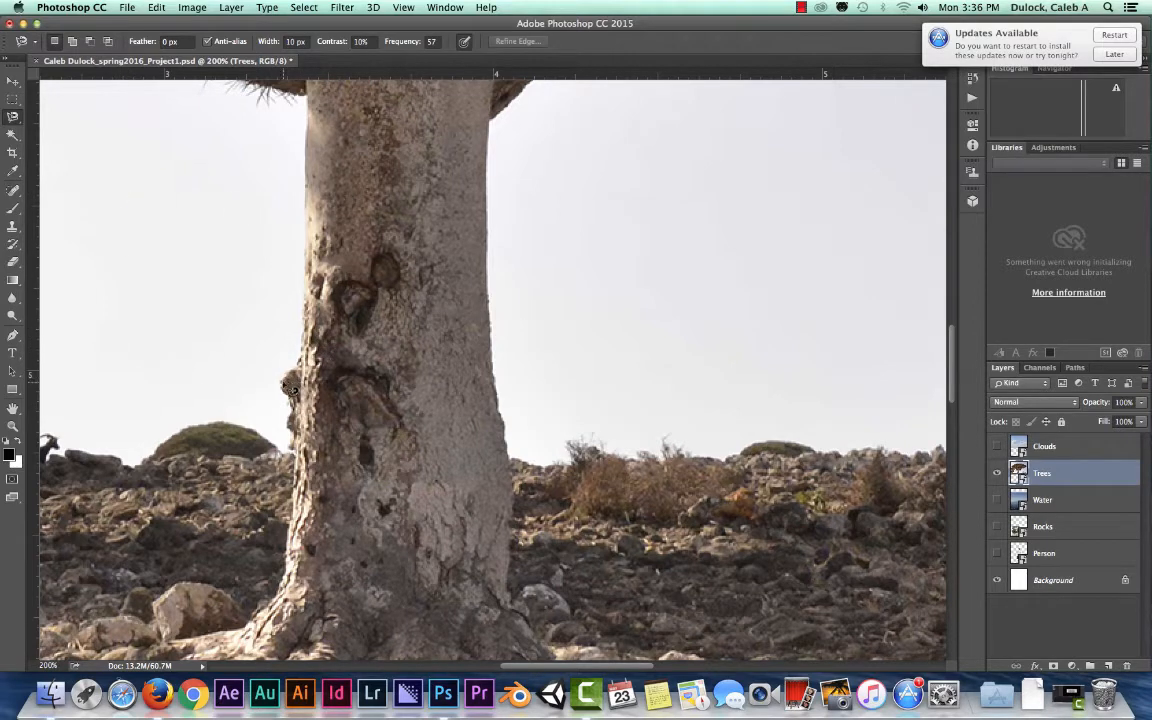
click(281, 384)
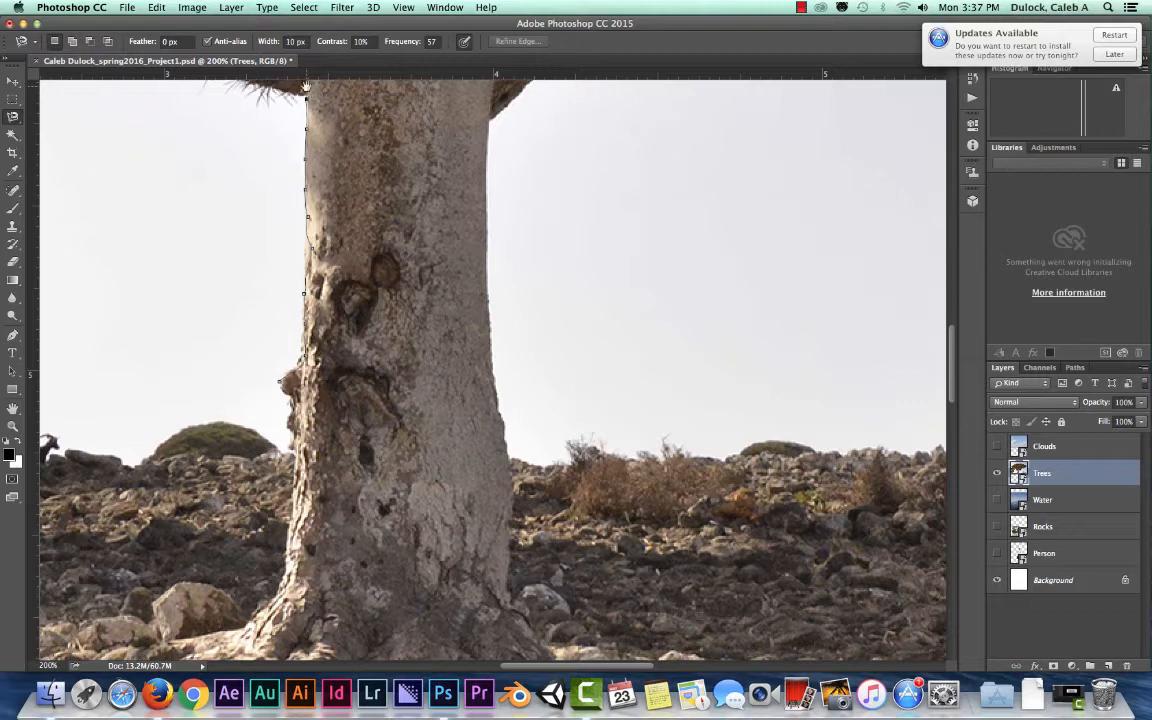
click(305, 87)
drag(305, 87, 280, 610)
mouse_move(332, 578)
mouse_down()
mouse_move(347, 614)
mouse_move(360, 602)
mouse_move(612, 632)
mouse_up()
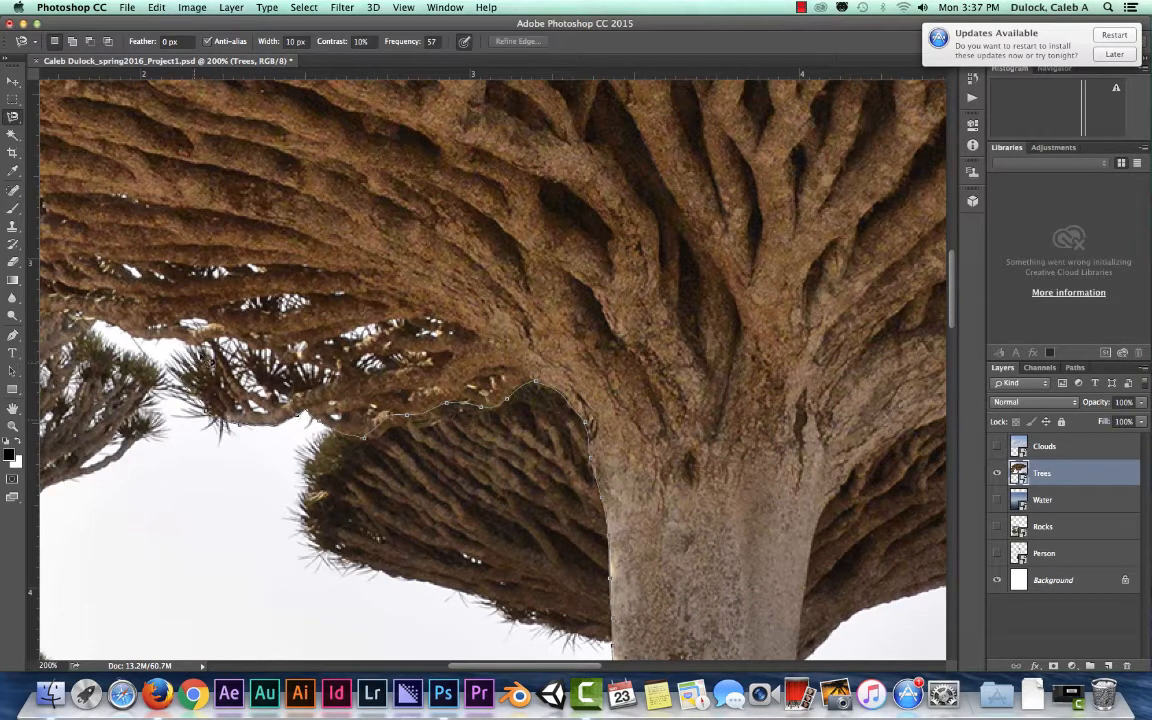
Continue the lasso outline along the underside of the large tree's left branches to the crown's left tip.
click(105, 321)
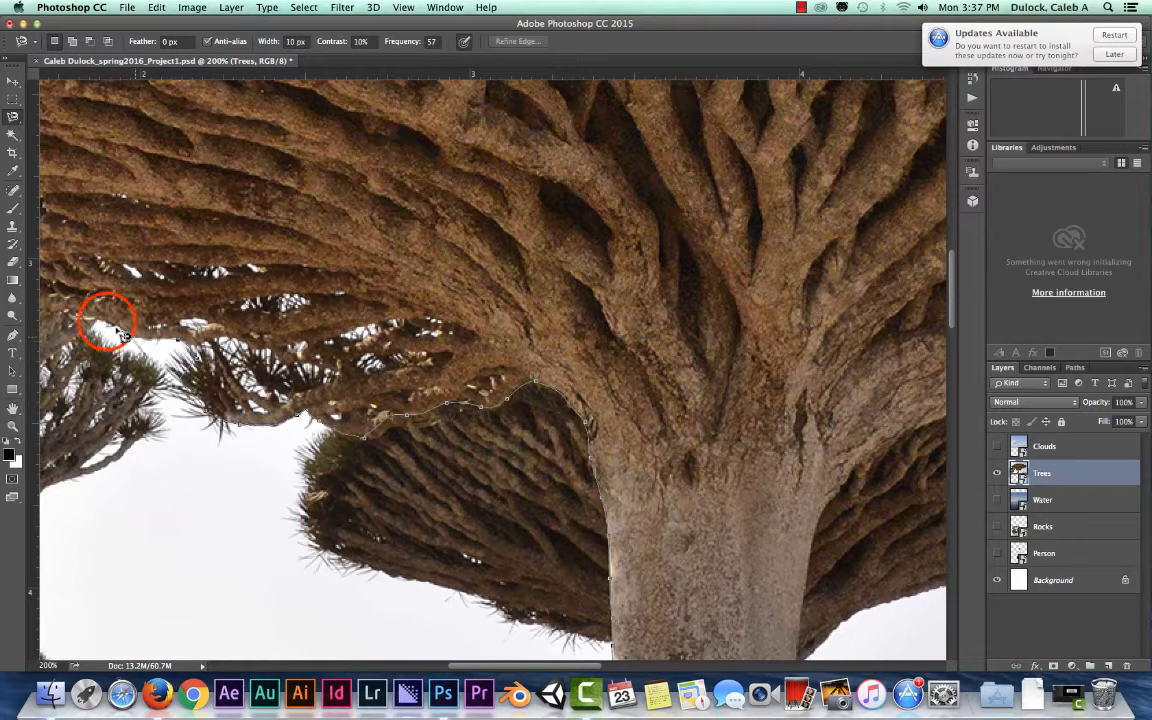
click(108, 319)
drag(208, 319, 317, 333)
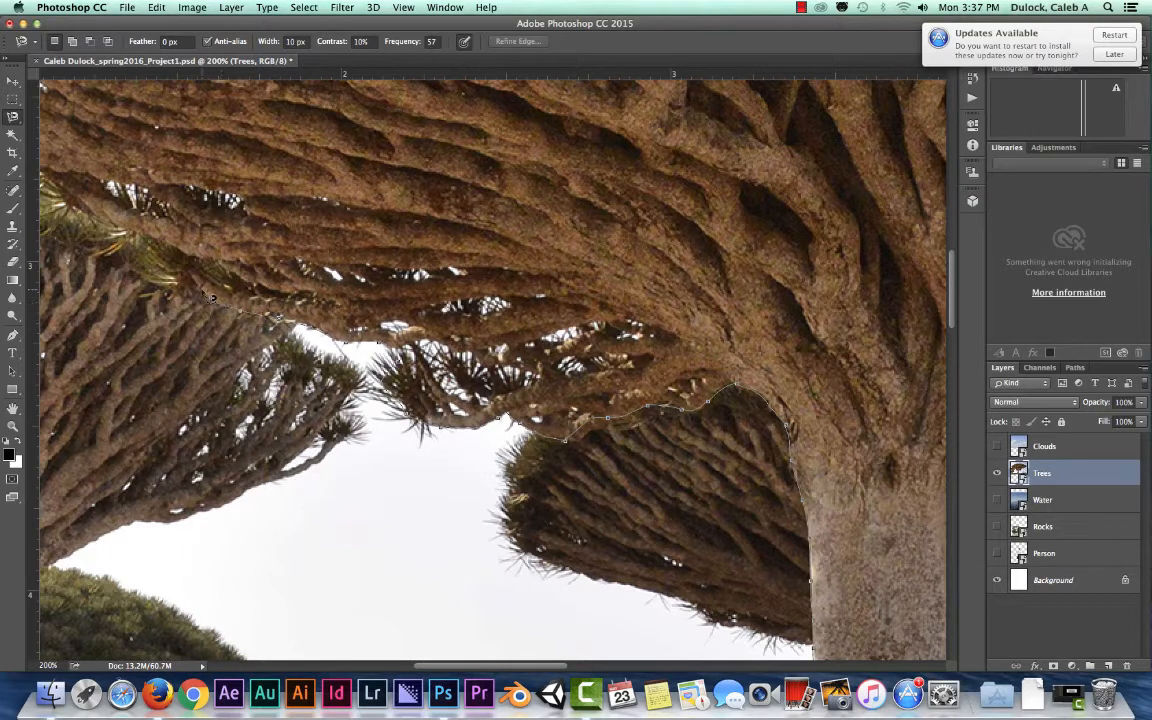
click(141, 239)
drag(141, 239, 298, 315)
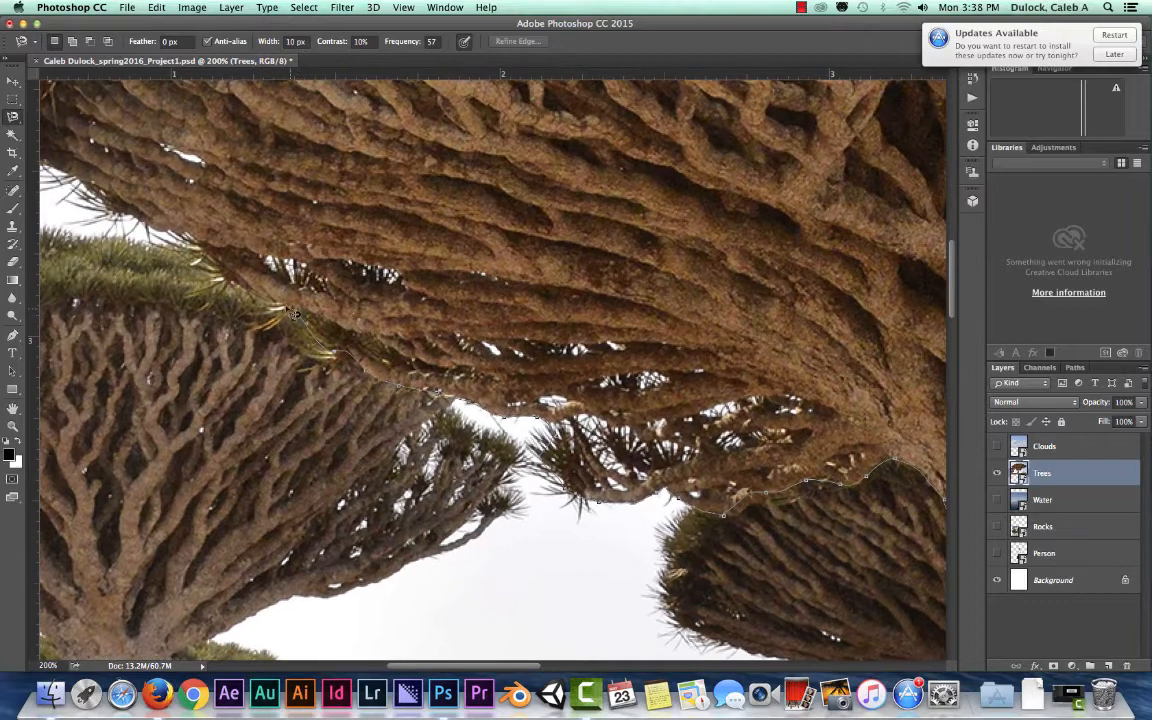
click(125, 214)
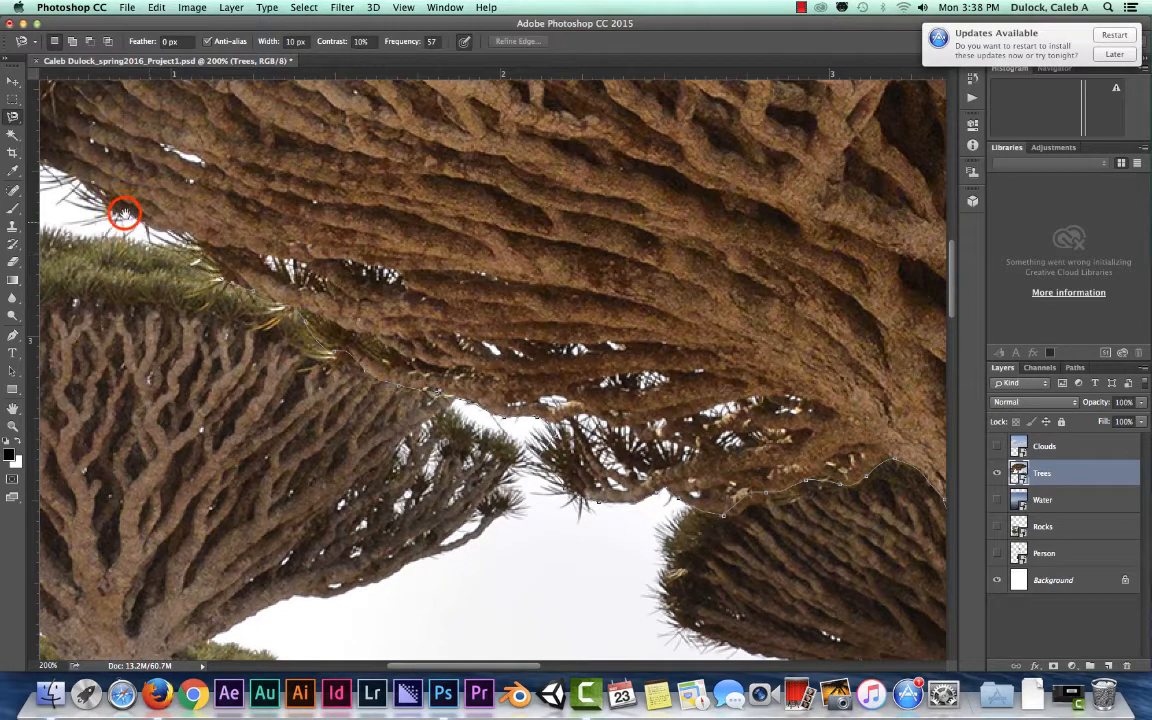
drag(127, 214, 295, 273)
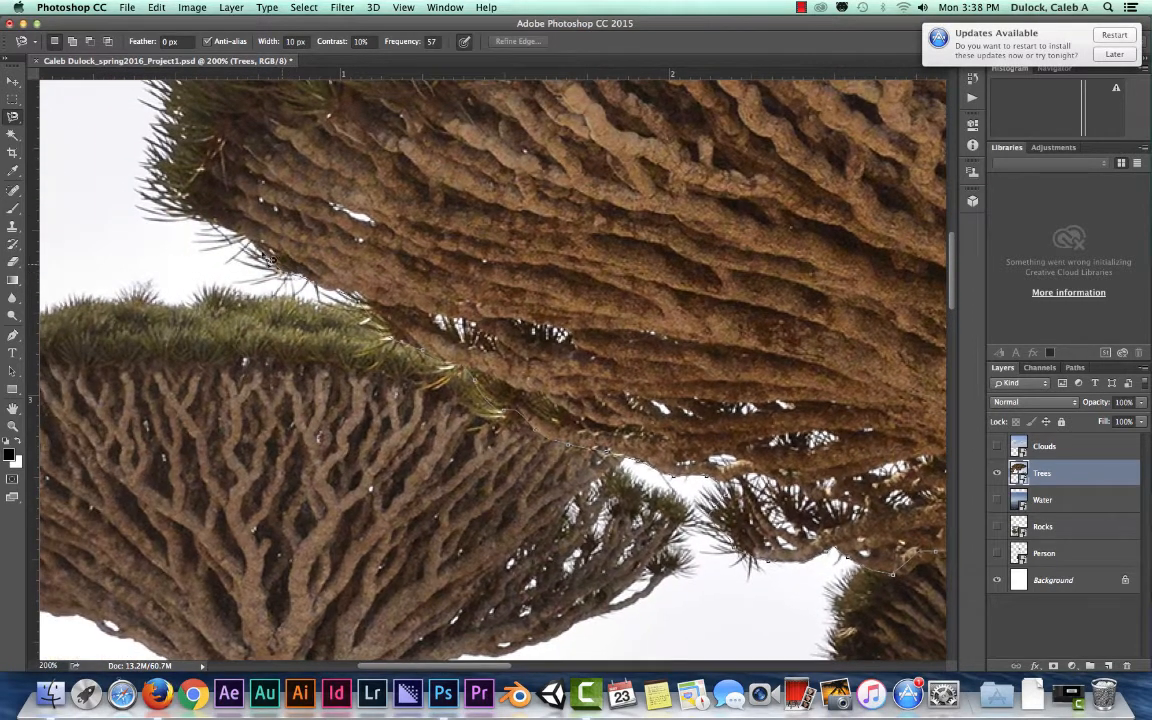
click(172, 206)
drag(172, 206, 270, 330)
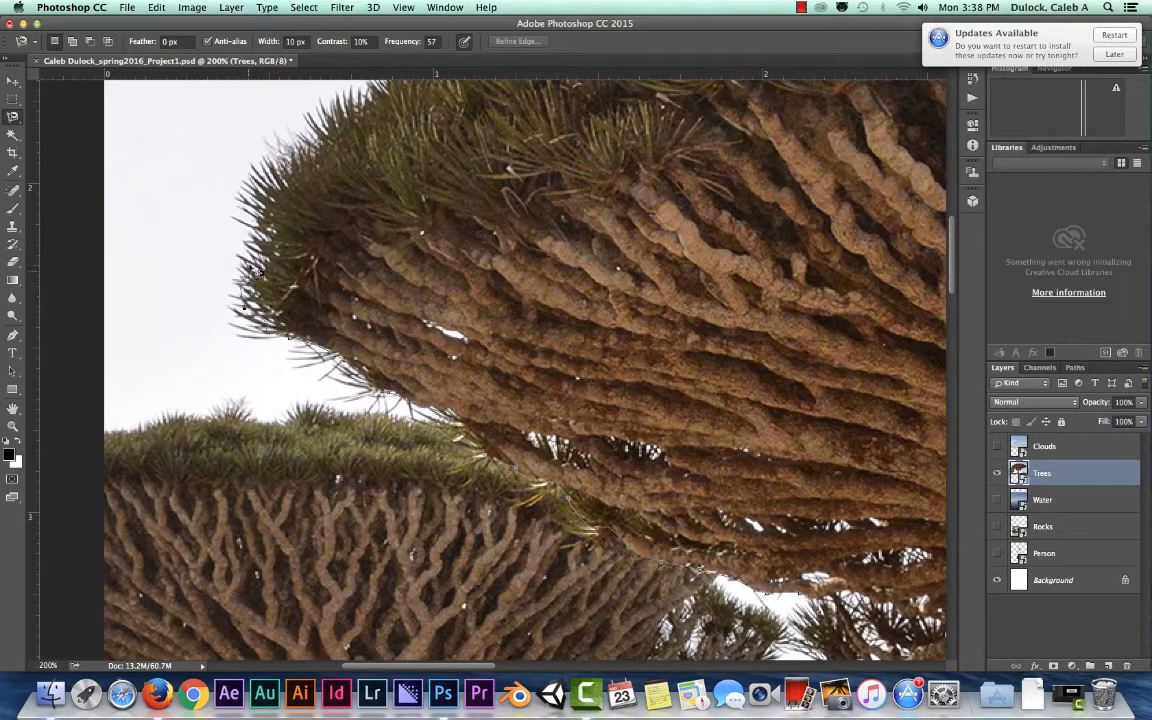
Trace the lasso outline over the top of the large tree's crown, from its left tip down toward the right side.
drag(358, 99, 216, 285)
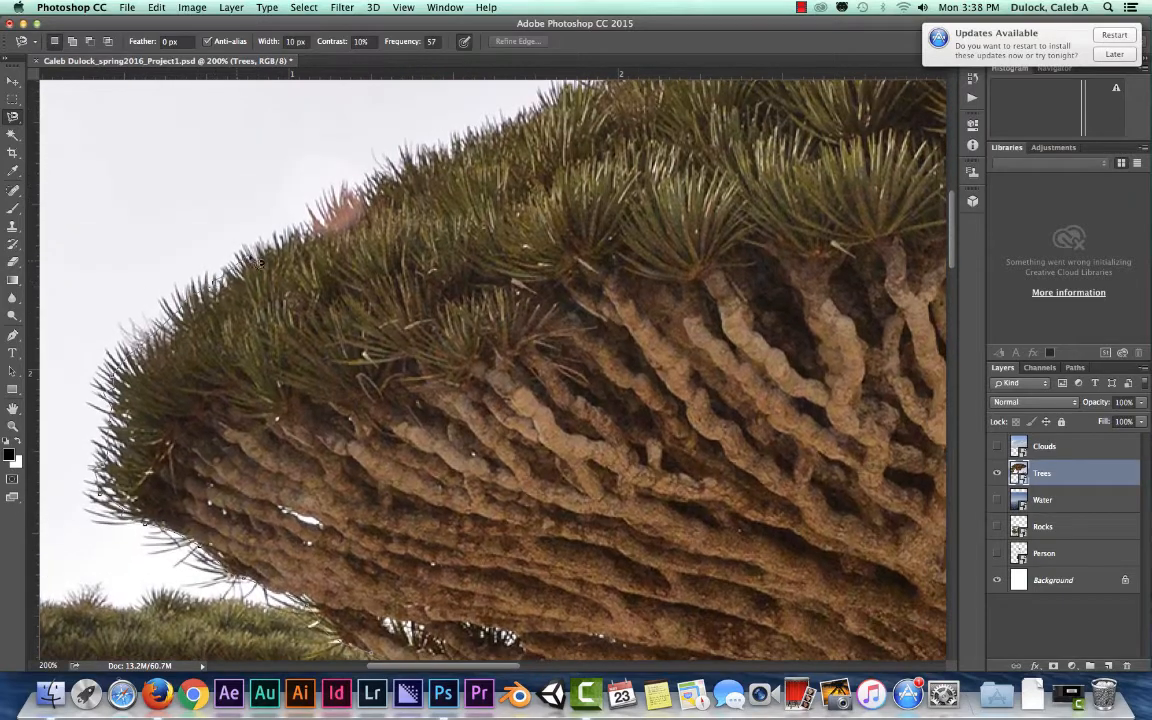
drag(450, 145, 243, 321)
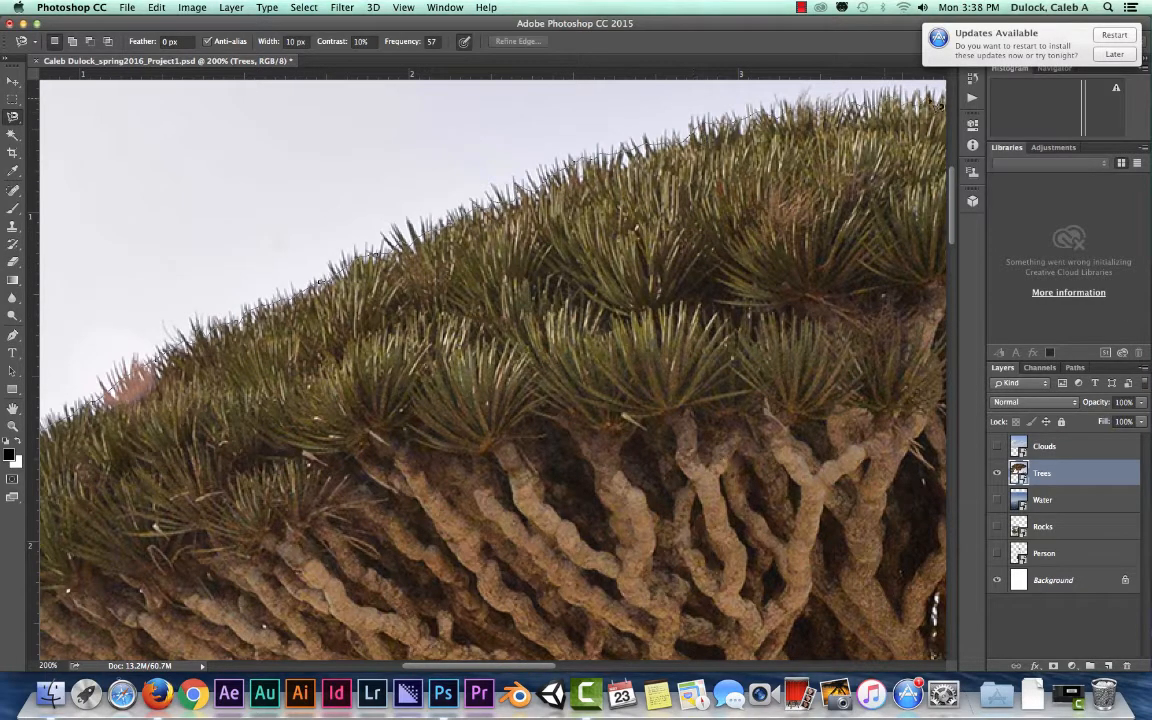
drag(935, 103, 310, 208)
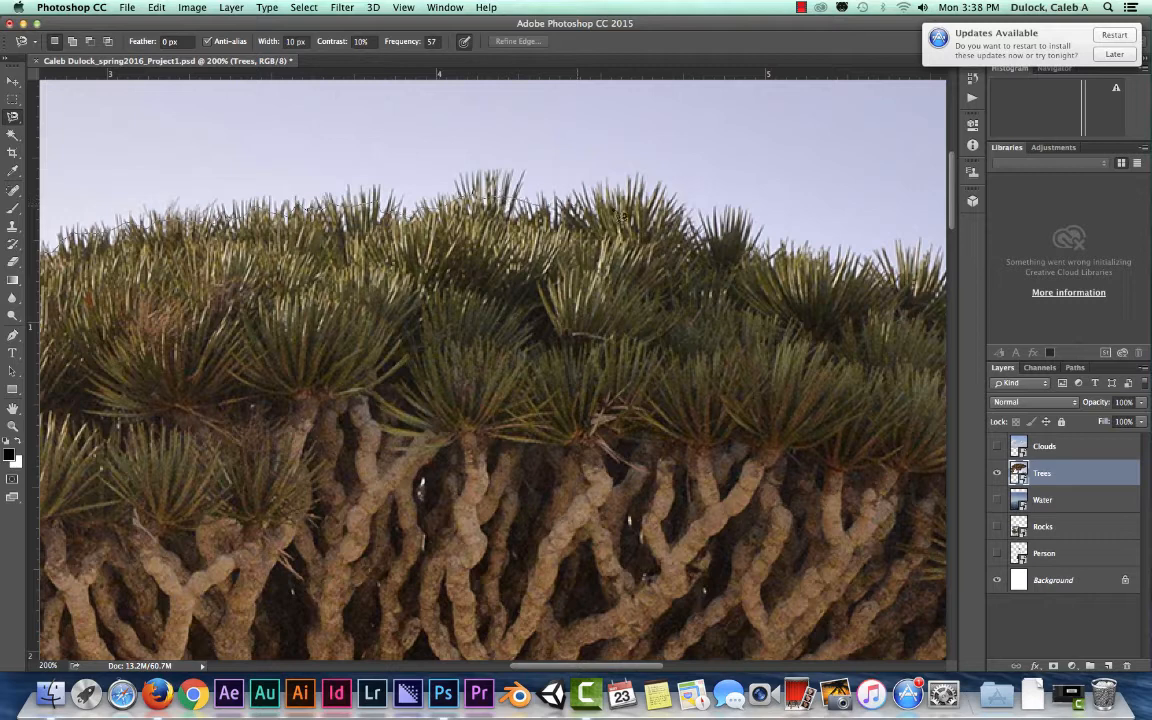
click(916, 268)
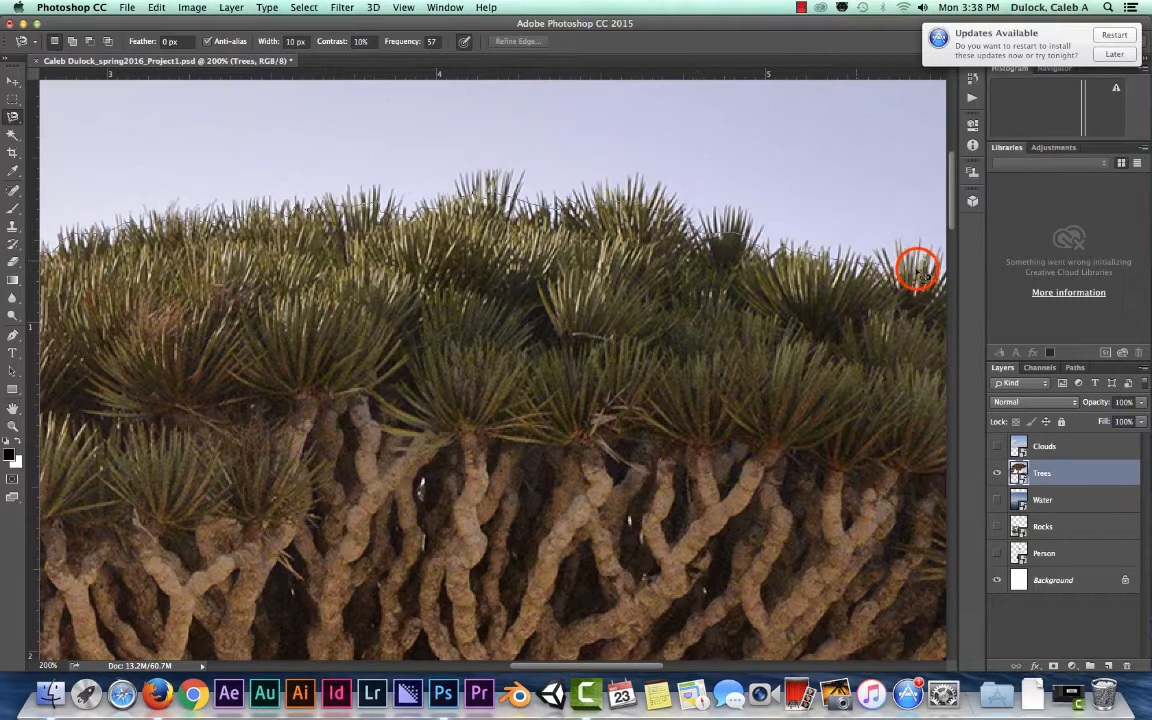
drag(813, 261, 364, 215)
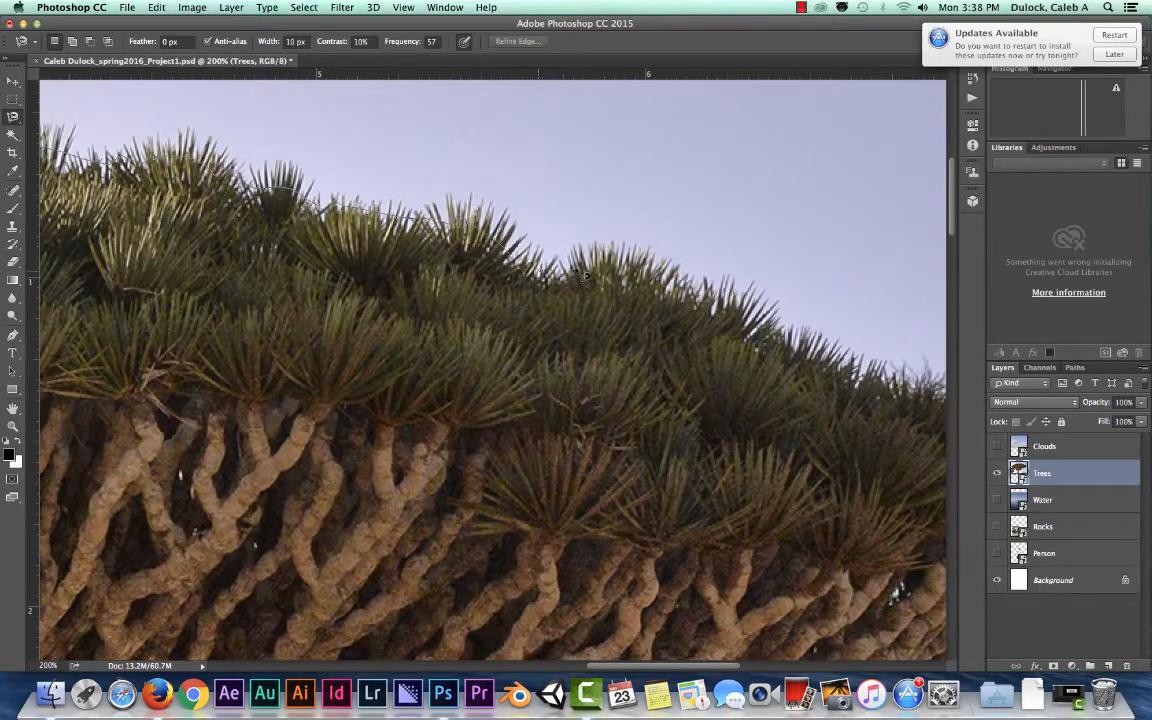
click(897, 386)
mouse_move(897, 386)
mouse_down()
mouse_move(591, 311)
mouse_move(448, 291)
mouse_up()
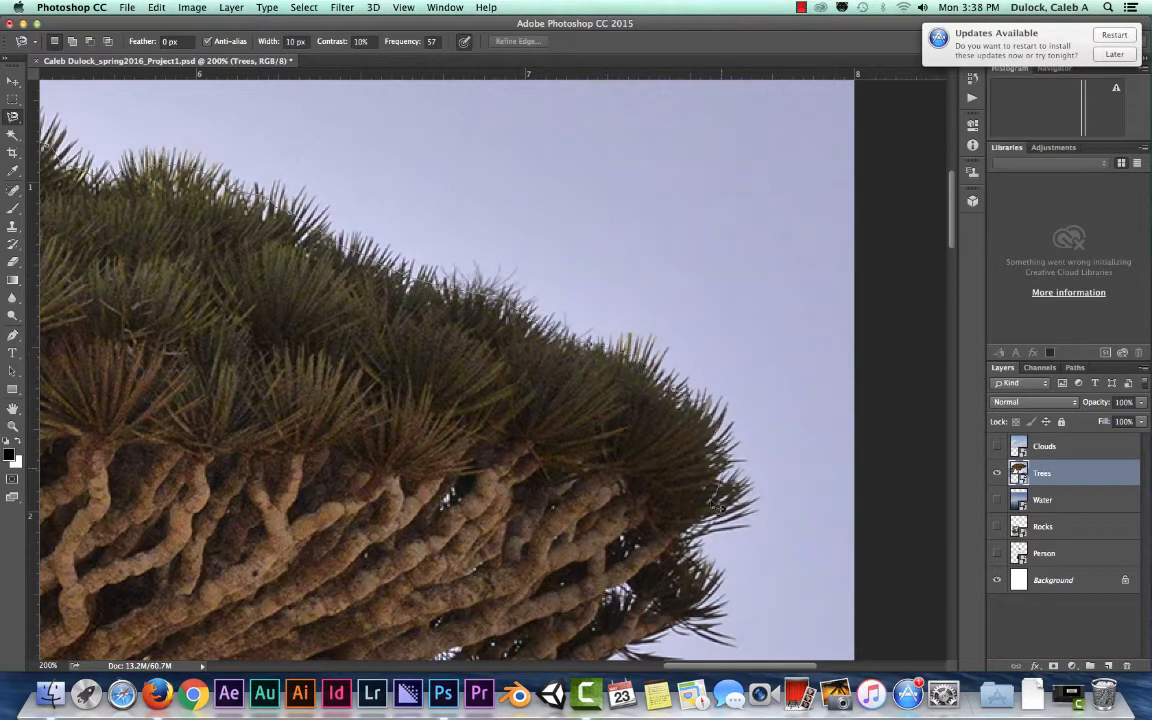
Trace the lasso outline around the crown's right tip and back along the underside of the right branches toward the trunk.
click(712, 580)
drag(712, 580, 704, 277)
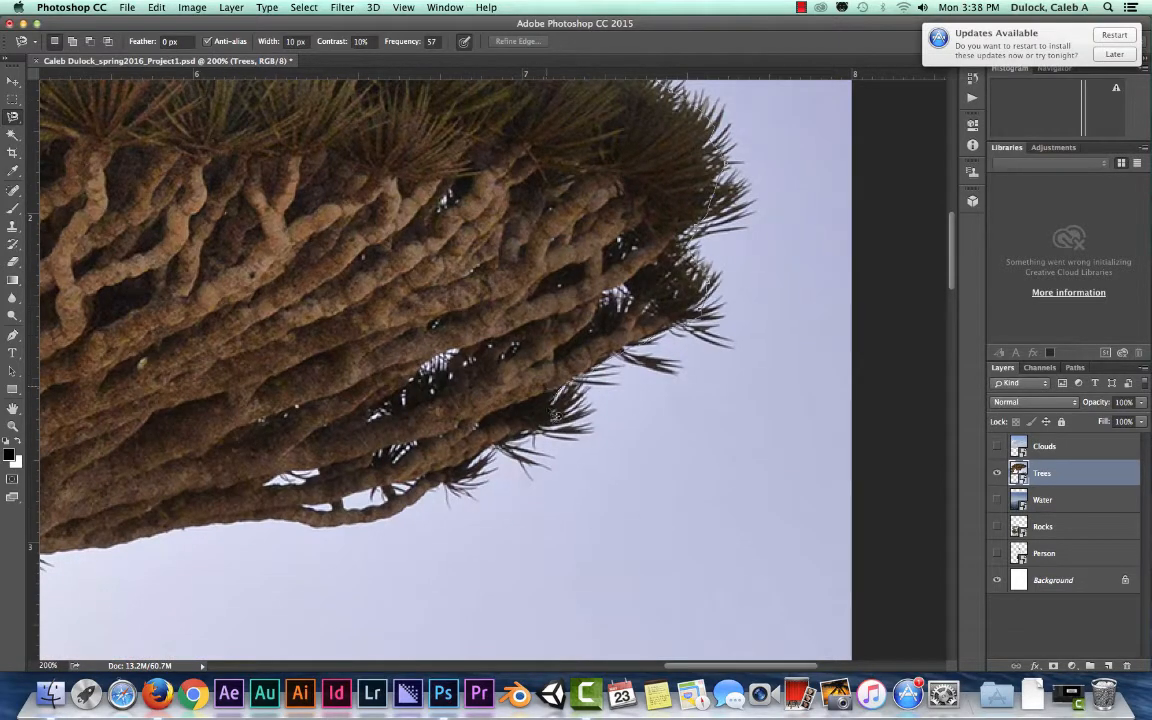
click(362, 527)
click(226, 530)
key(space)
drag(155, 535, 532, 393)
click(361, 459)
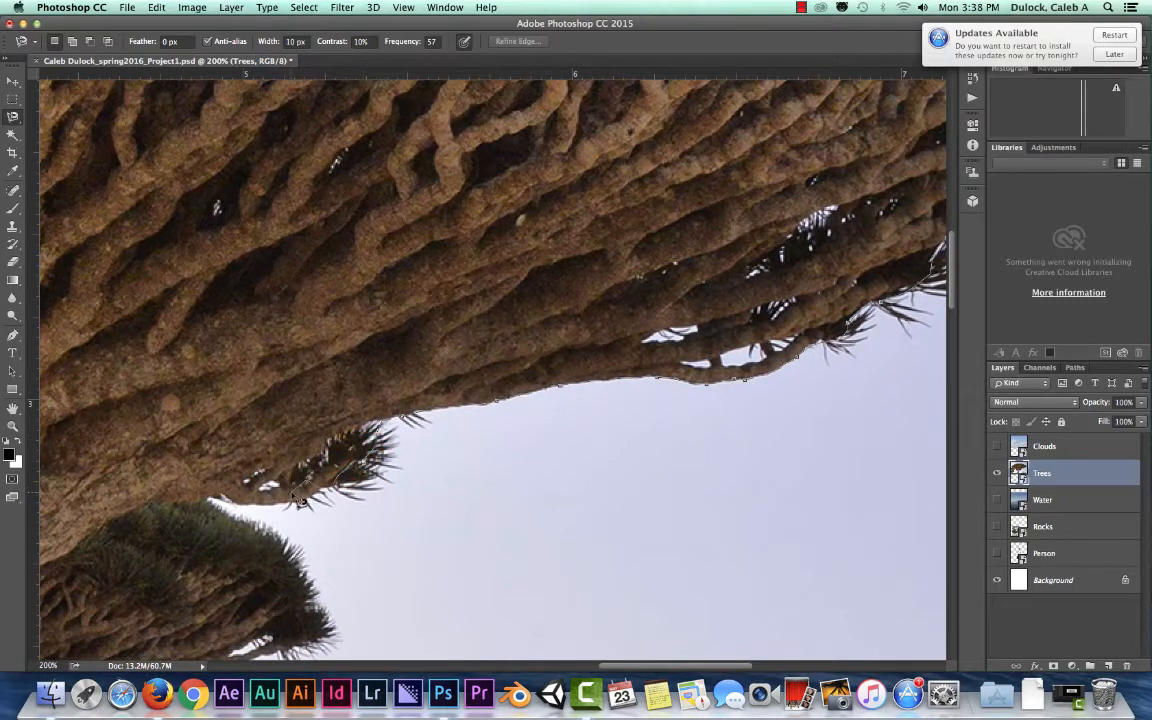
click(183, 496)
key(space)
drag(309, 483, 497, 433)
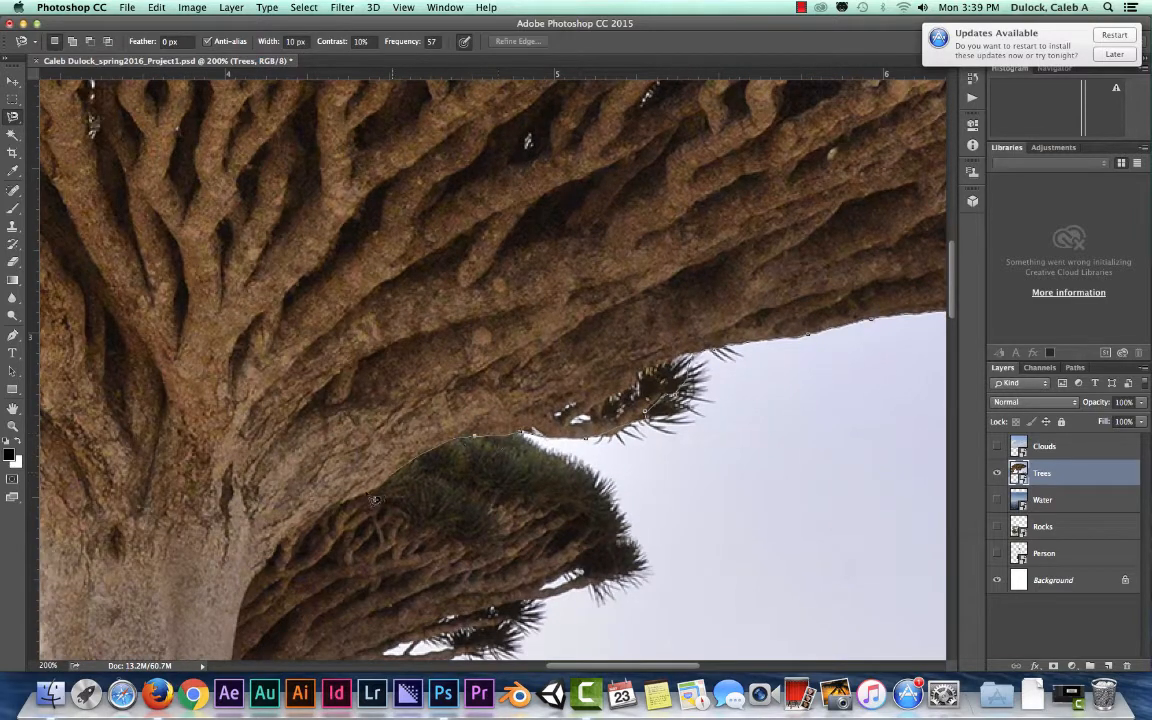
Continue the lasso outline from the branch junction down the right edge of the large tree's trunk.
click(268, 560)
key(space)
drag(290, 557, 698, 286)
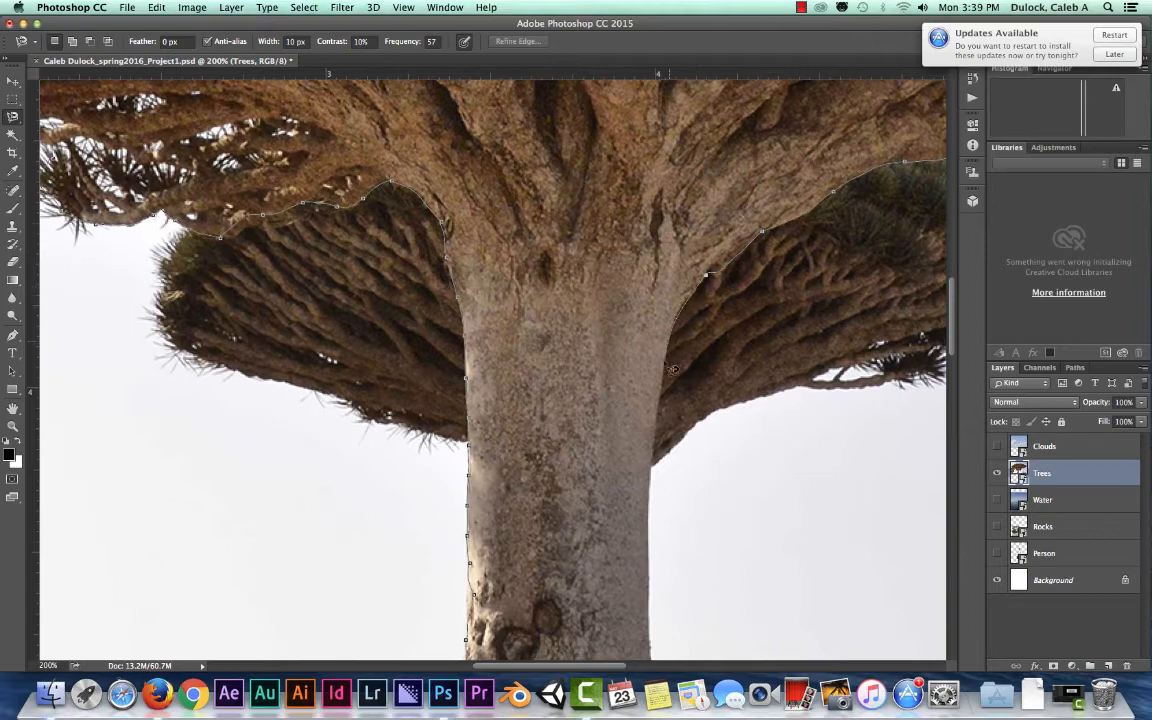
click(648, 607)
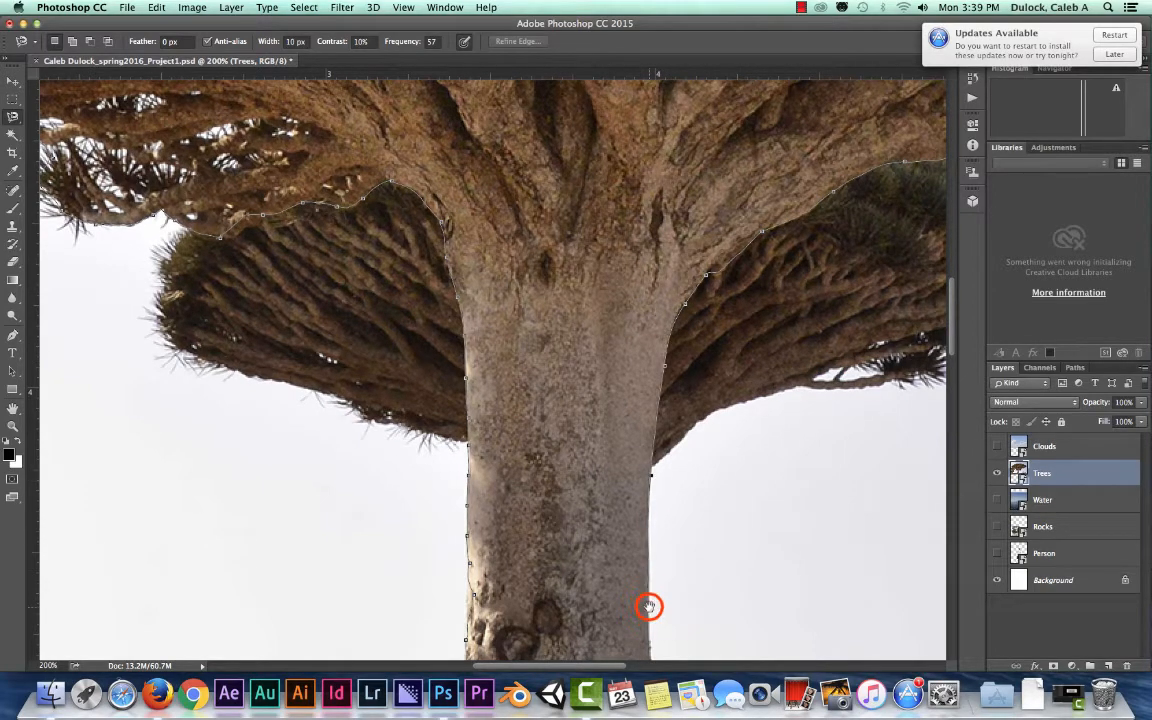
key(space)
drag(638, 490, 581, 14)
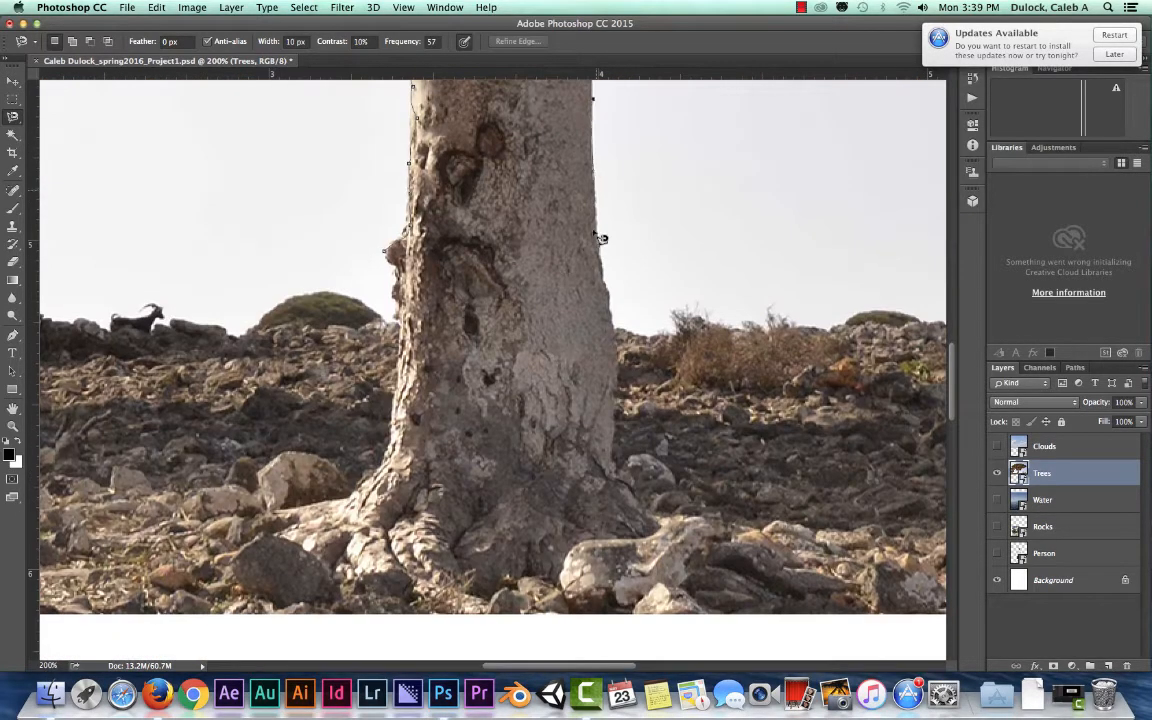
Run the outline across the trunk just above the roots and up to the starting knot, closing the large tree's selection.
click(614, 460)
click(392, 463)
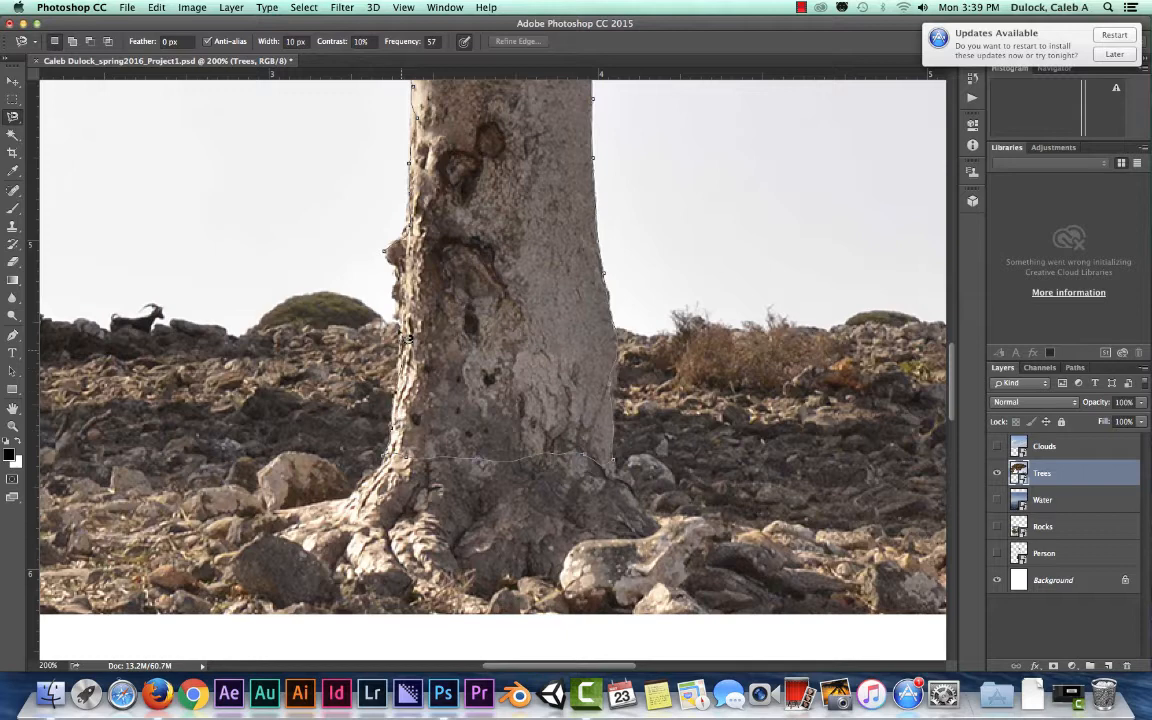
click(390, 292)
click(382, 253)
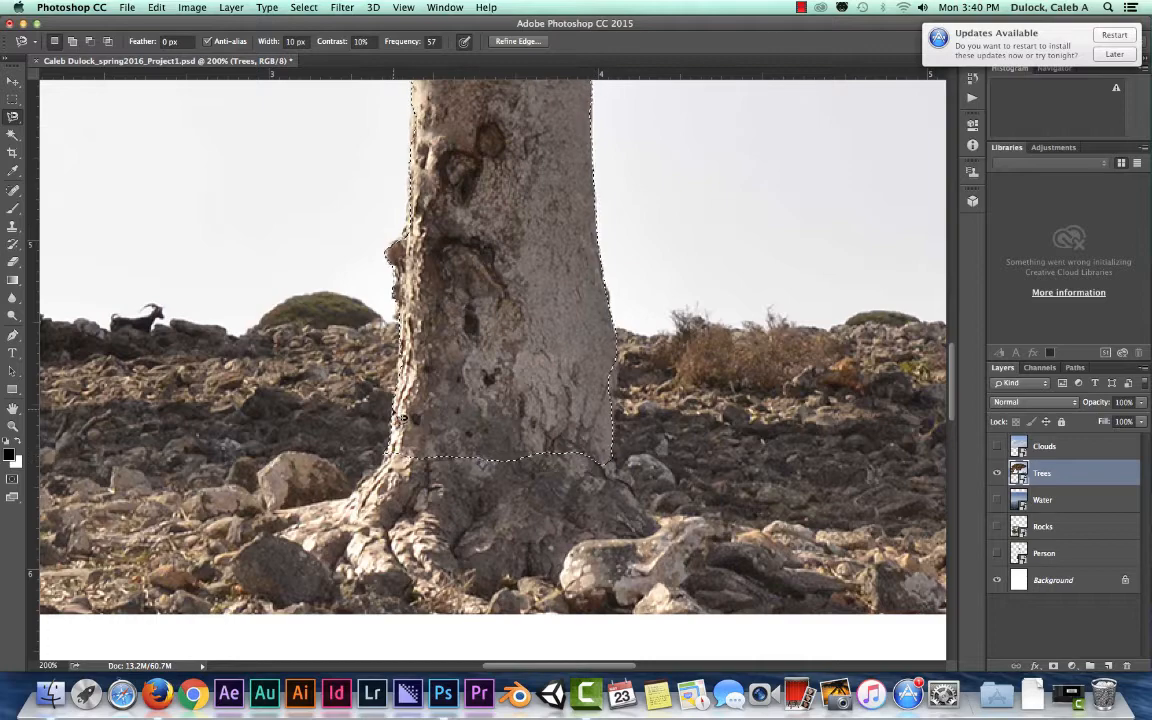
key(super+minus)
key(super+minus)
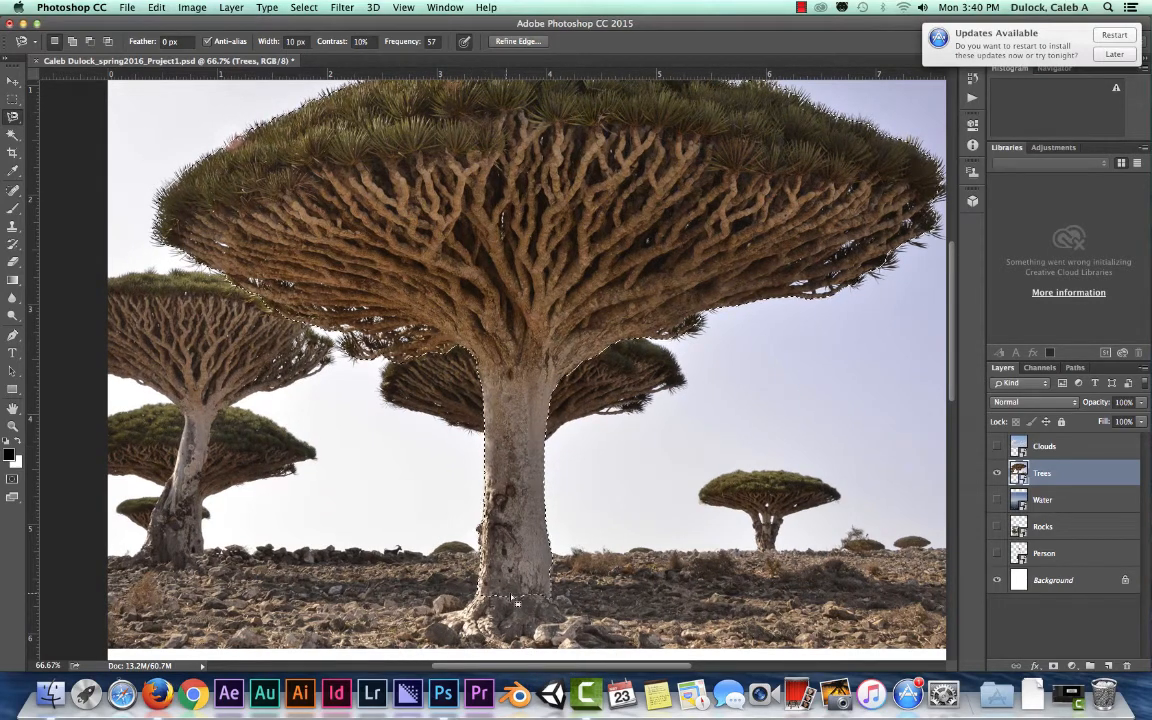
drag(771, 200, 708, 280)
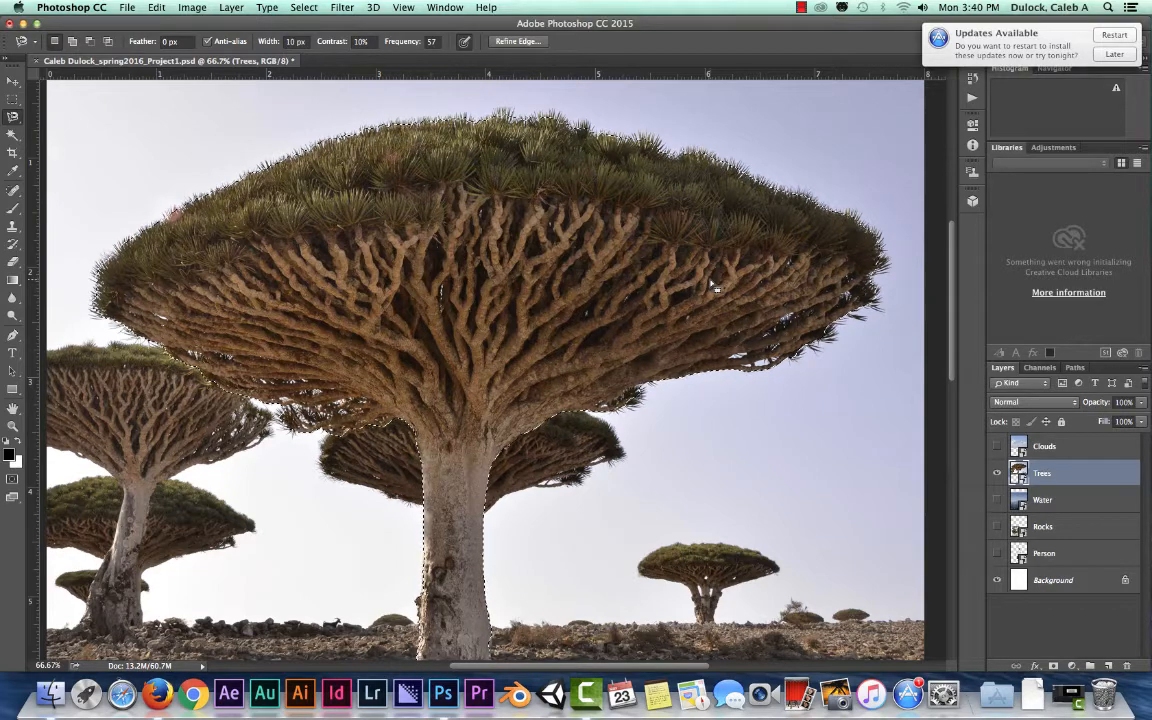
Save the large tree's selection as a new channel named "Tree mask".
mouse_move(618, 306)
mouse_down()
mouse_move(640, 226)
mouse_move(633, 327)
mouse_move(622, 296)
mouse_up()
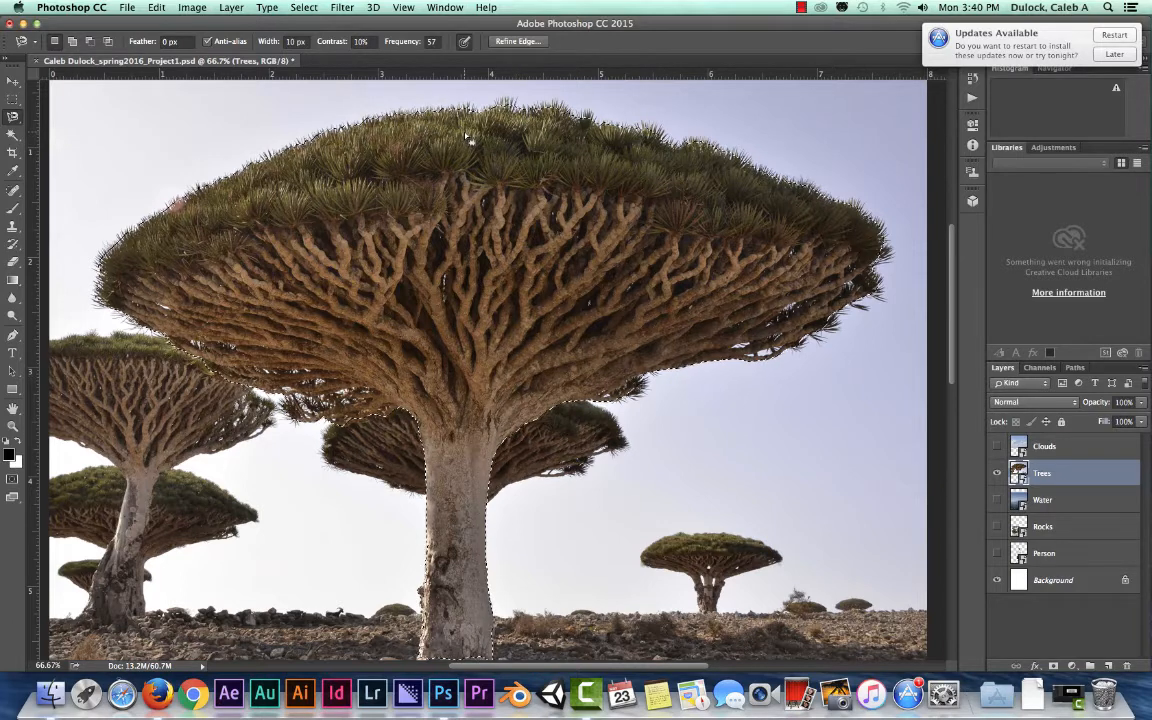
click(304, 8)
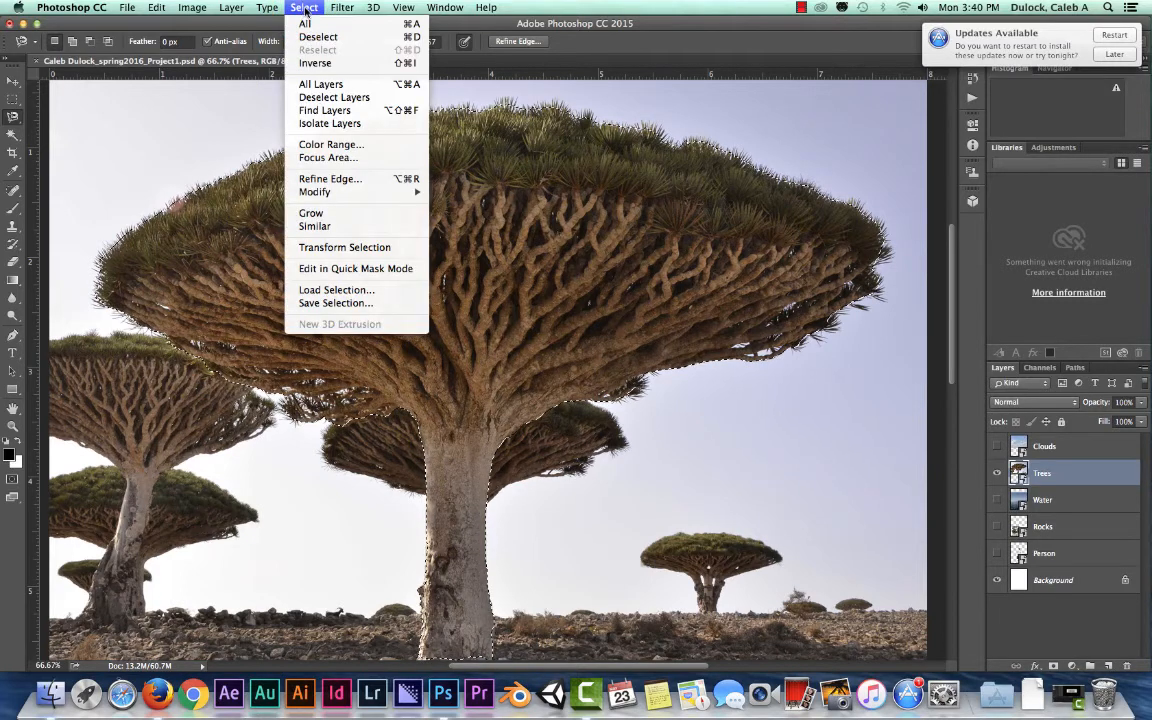
click(329, 303)
drag(249, 152, 538, 167)
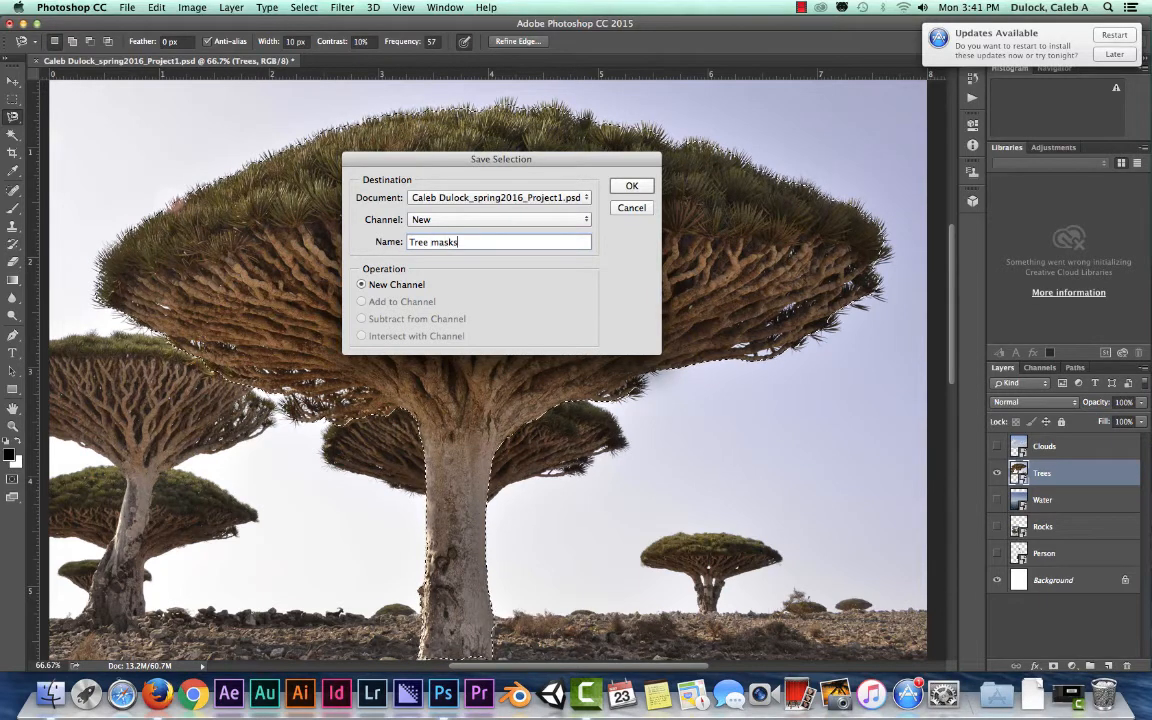
key(BackSpace)
mouse_move(471, 161)
mouse_down()
mouse_move(445, 157)
mouse_move(429, 137)
mouse_up()
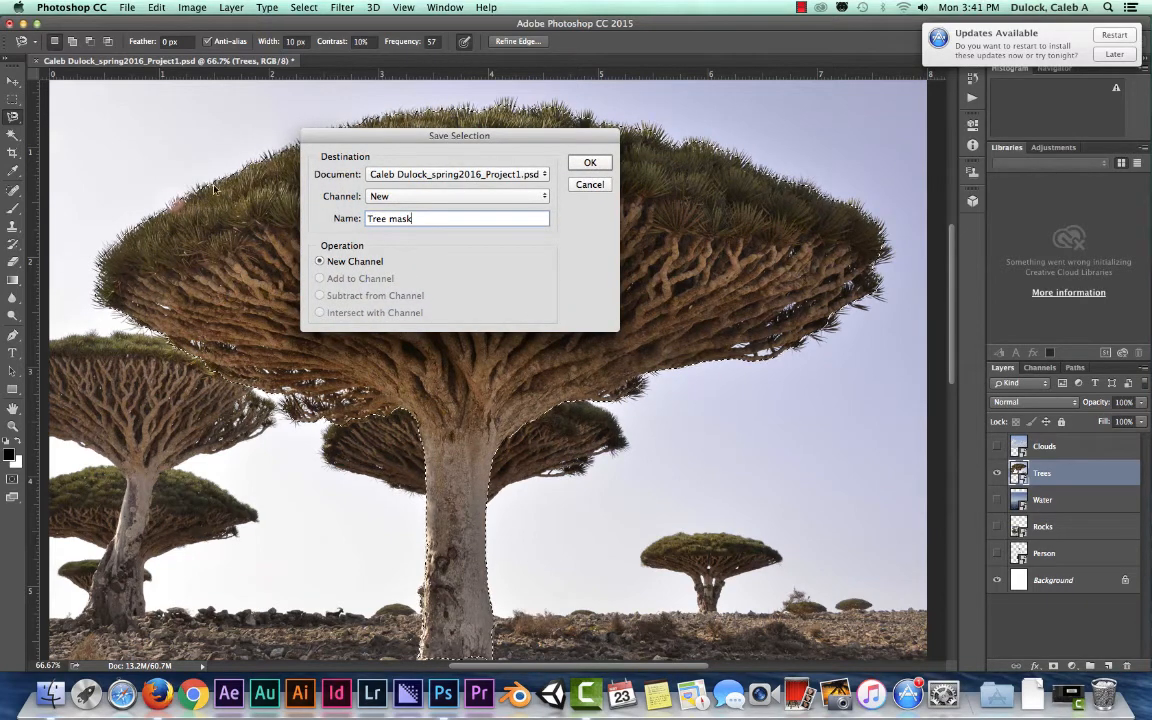
click(596, 162)
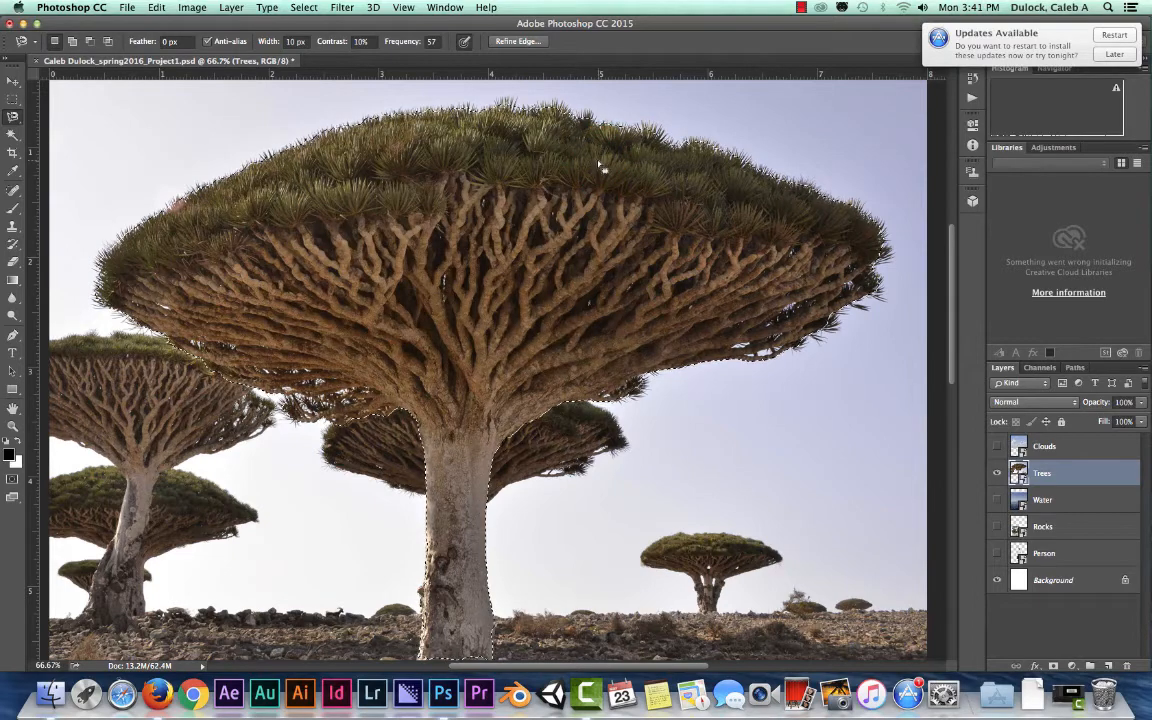
Check the saved Tree mask among the document's channels, return to the layers and deselect the tree.
click(1043, 369)
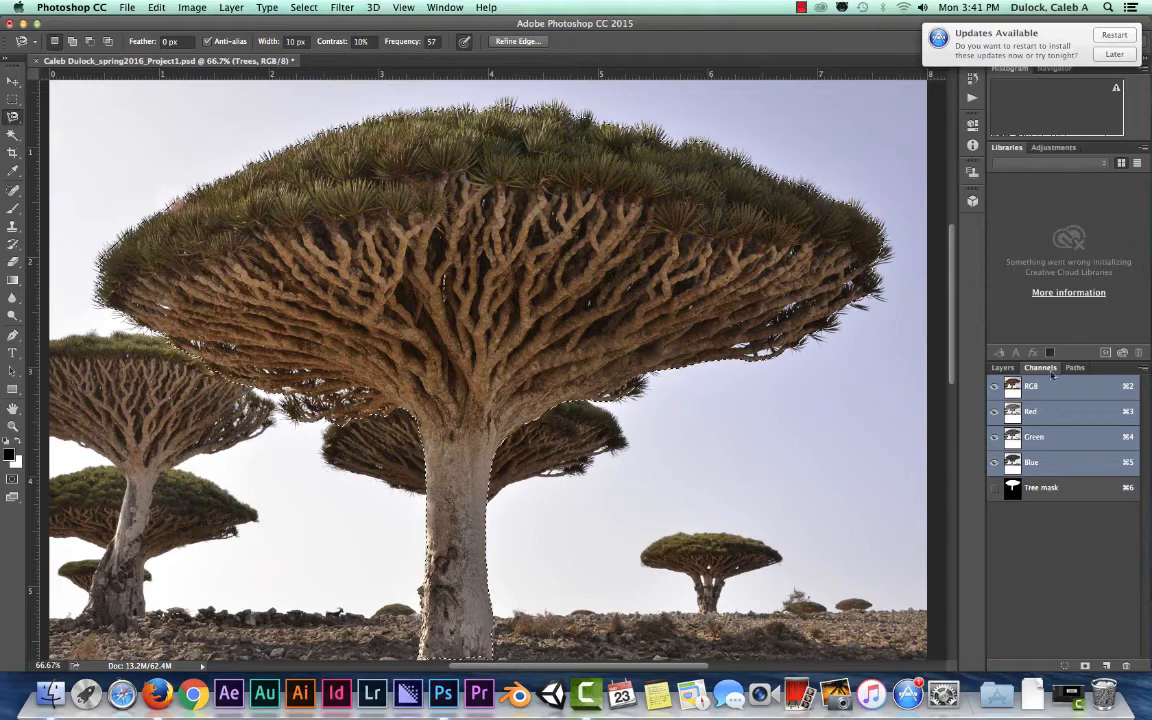
click(1003, 369)
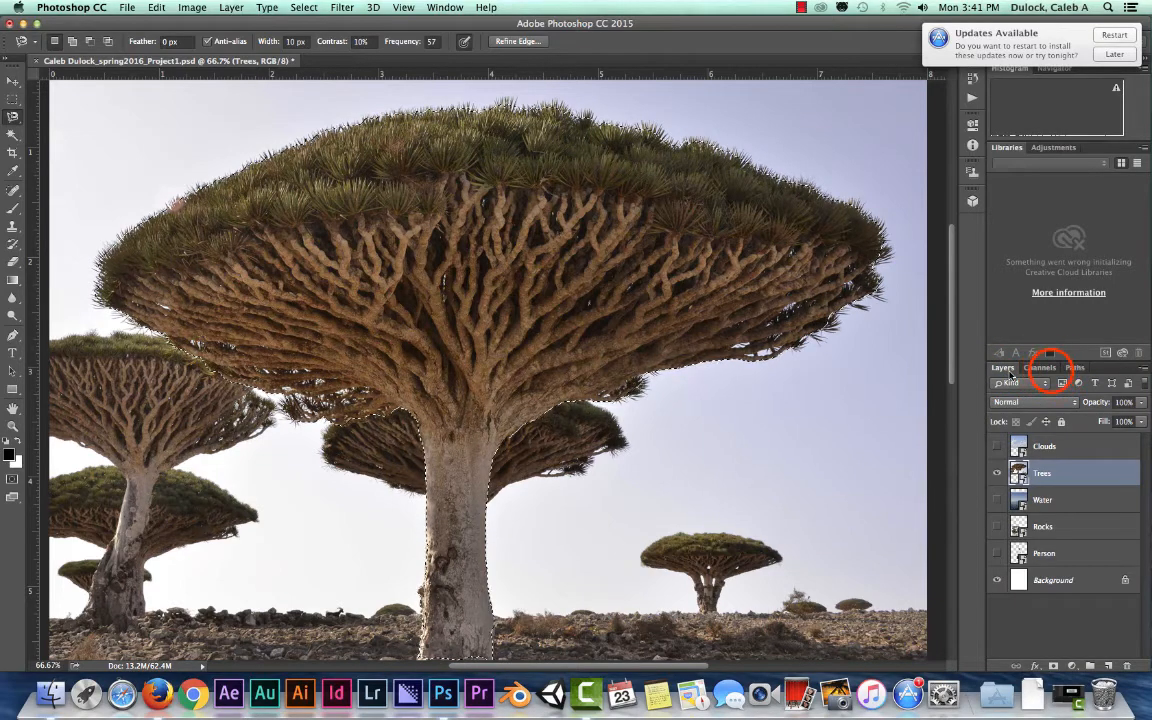
click(1040, 368)
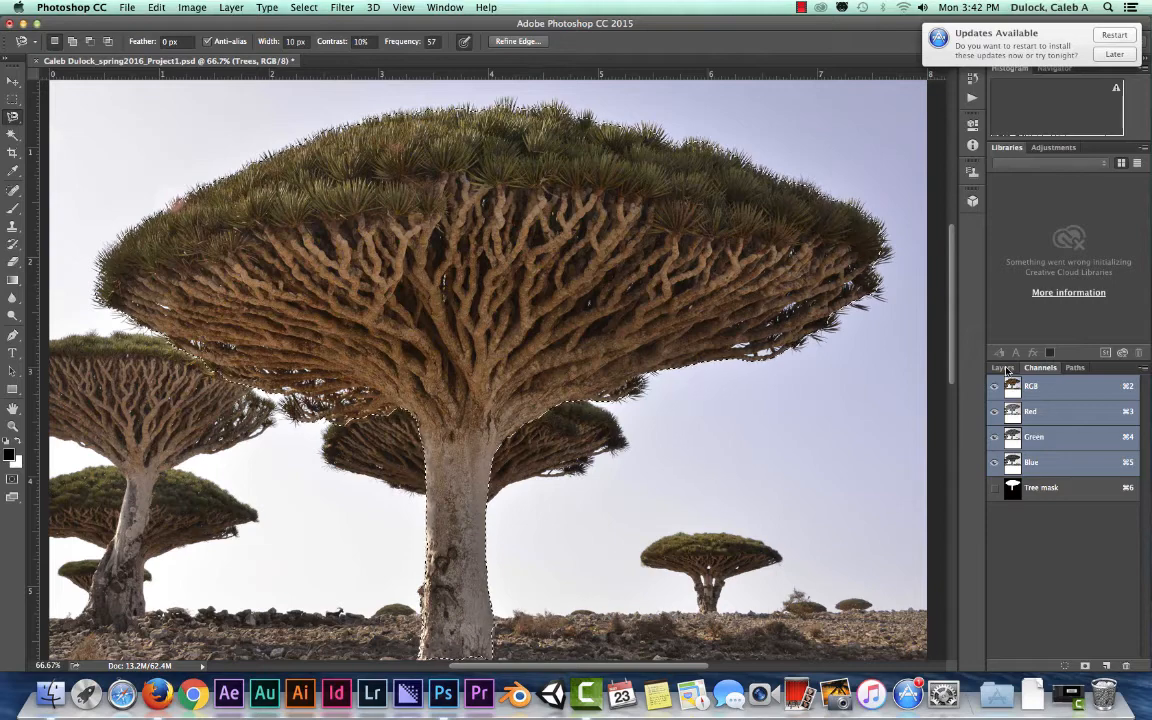
click(1003, 369)
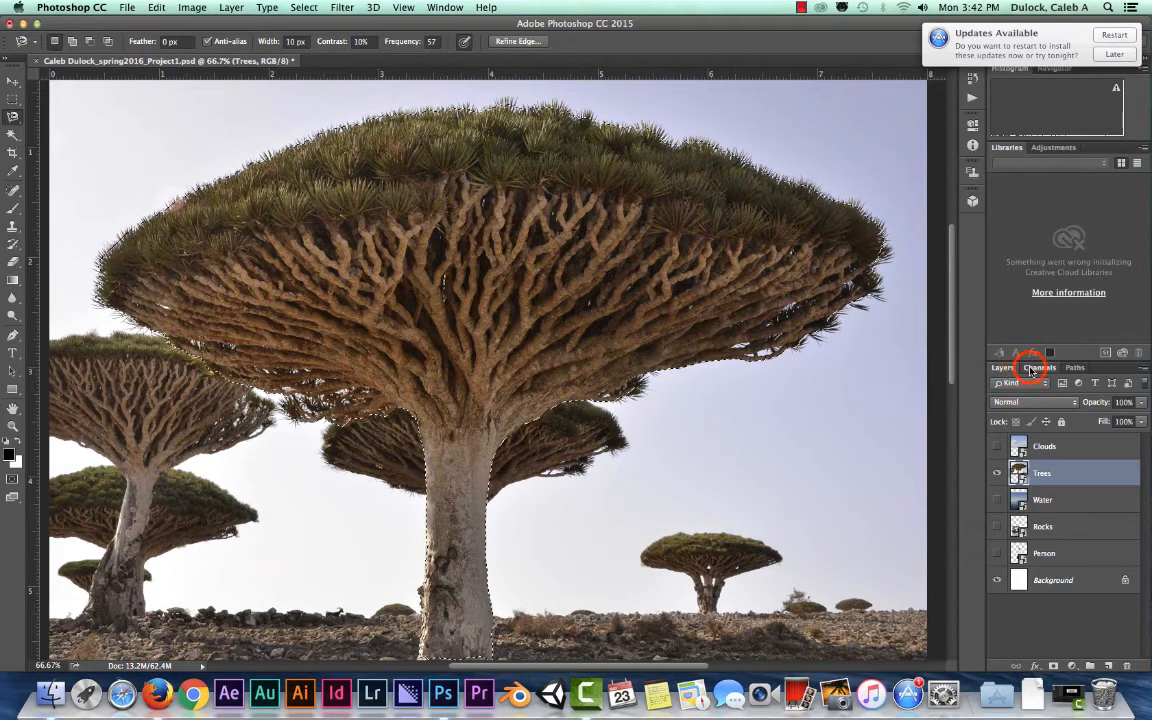
click(1036, 369)
click(1003, 368)
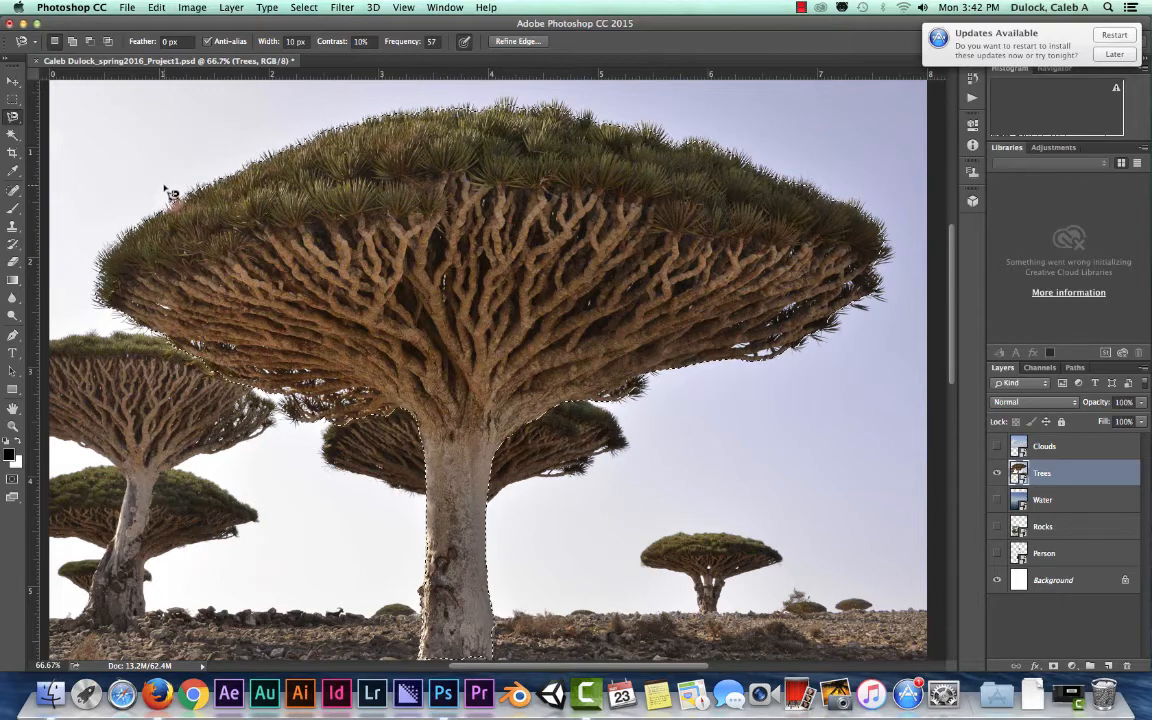
click(297, 8)
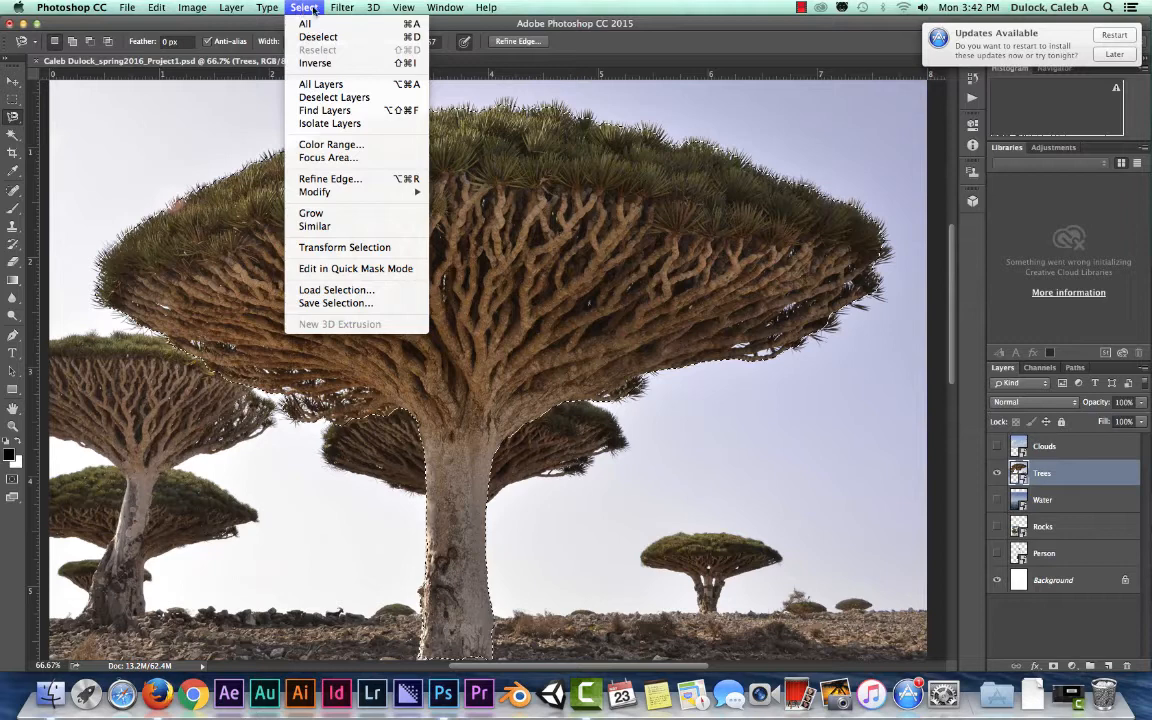
click(318, 37)
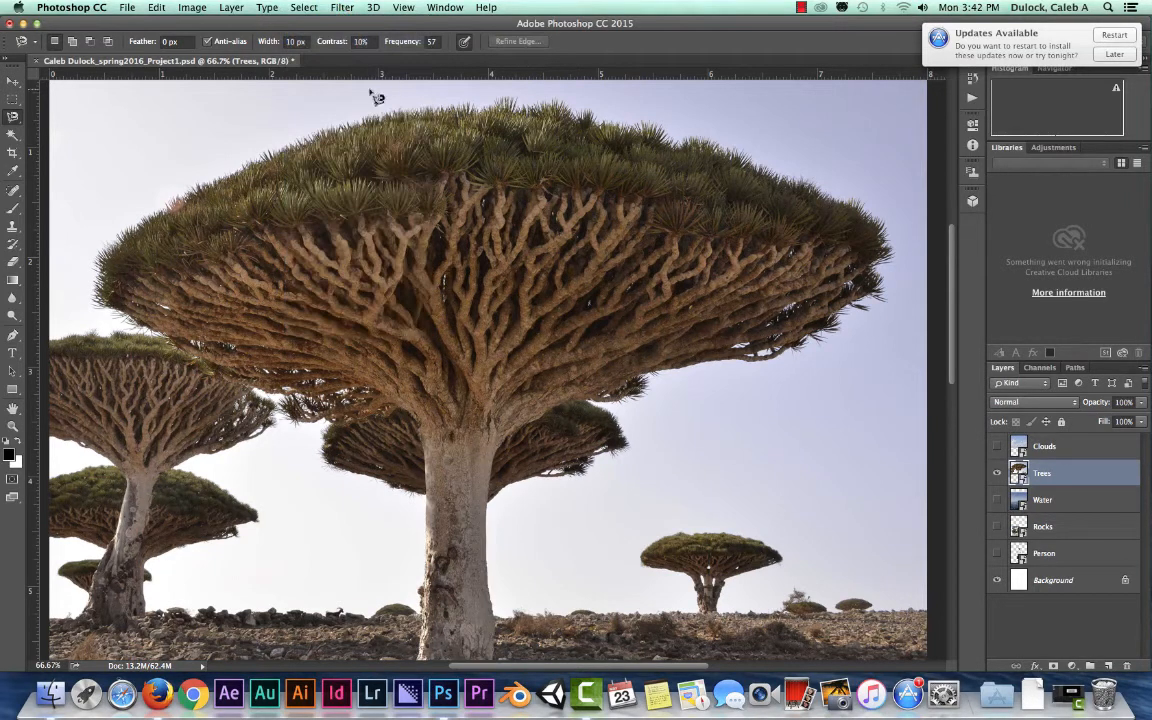
Hide the Trees layer, then make the Water layer active and visible.
click(997, 473)
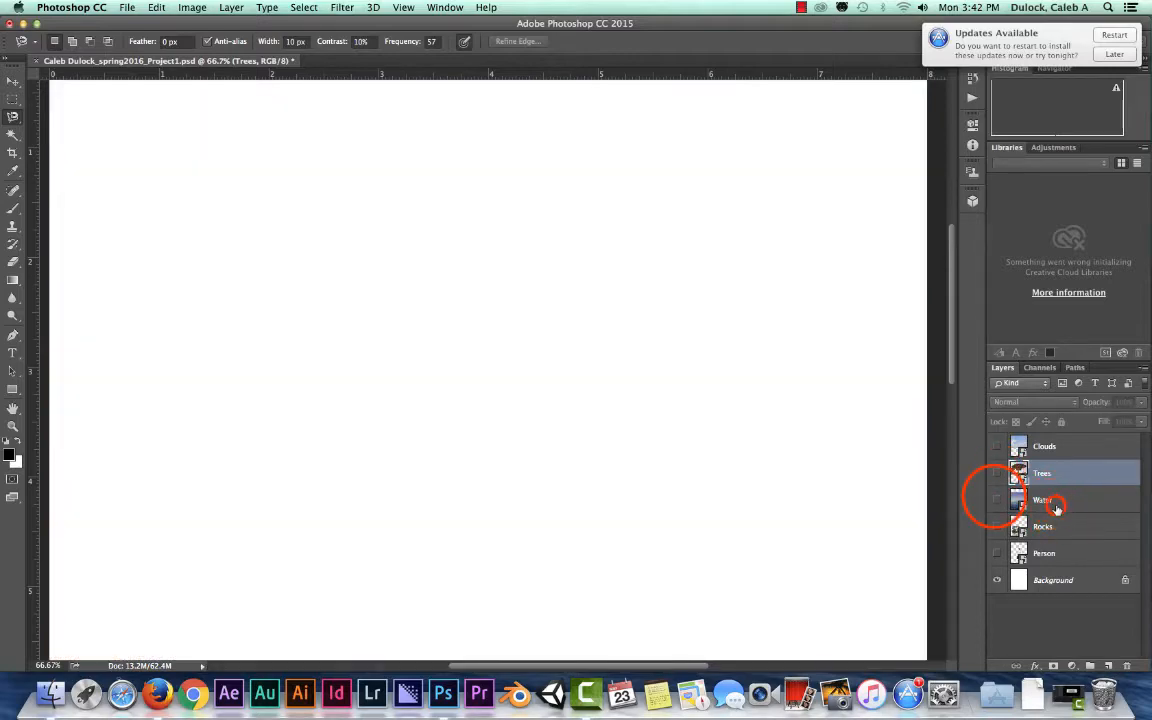
click(1057, 508)
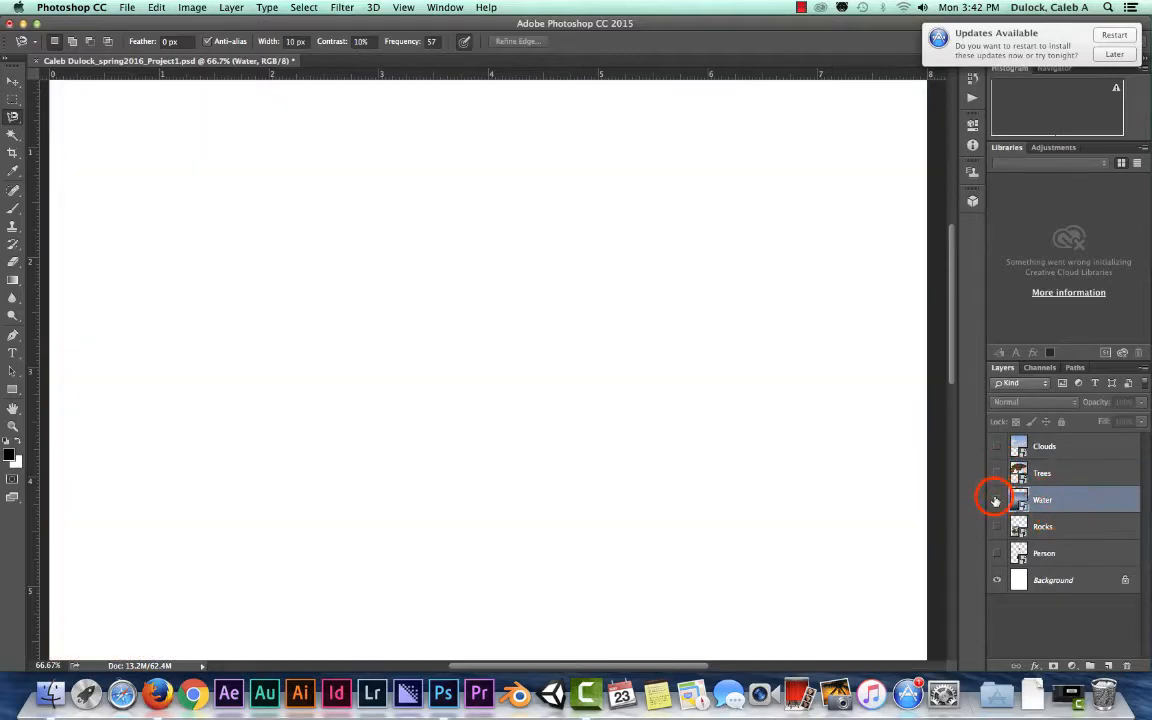
click(997, 500)
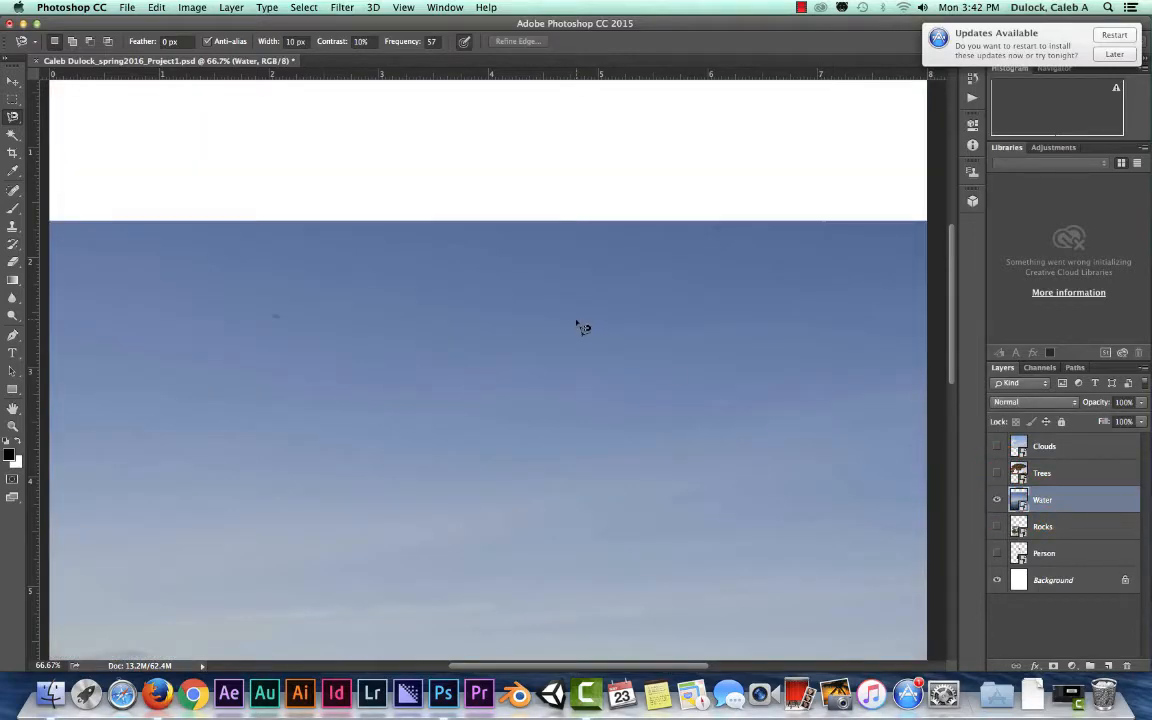
key(super+minus)
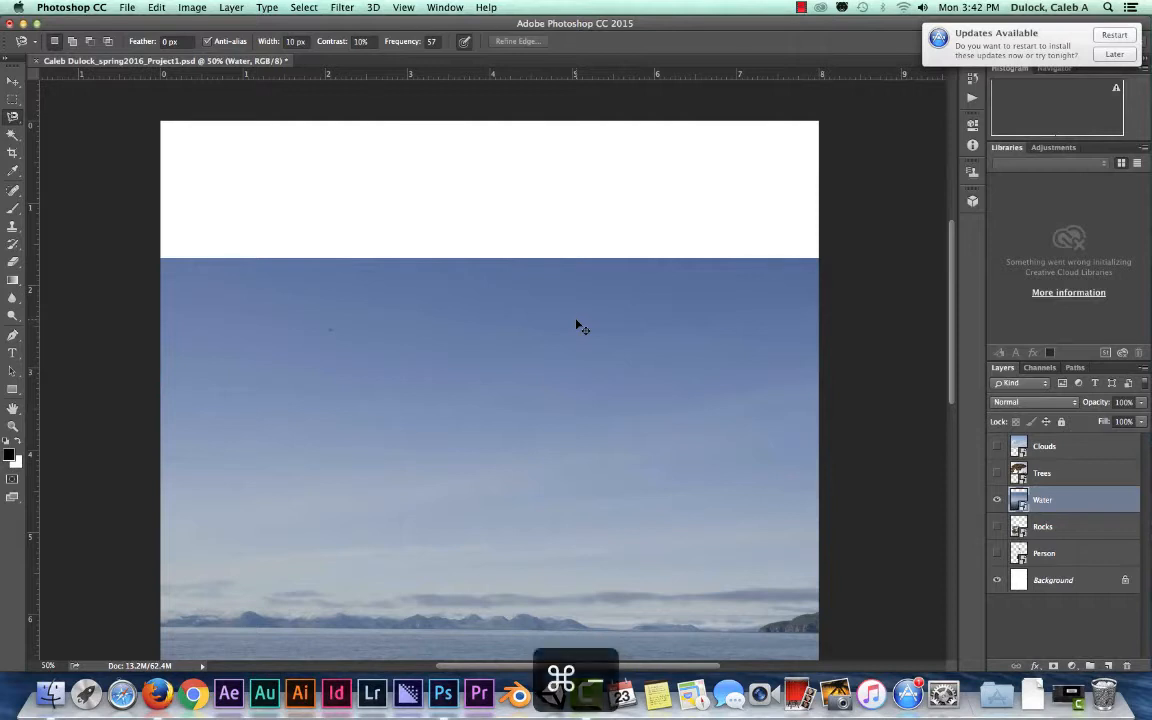
key(super+minus)
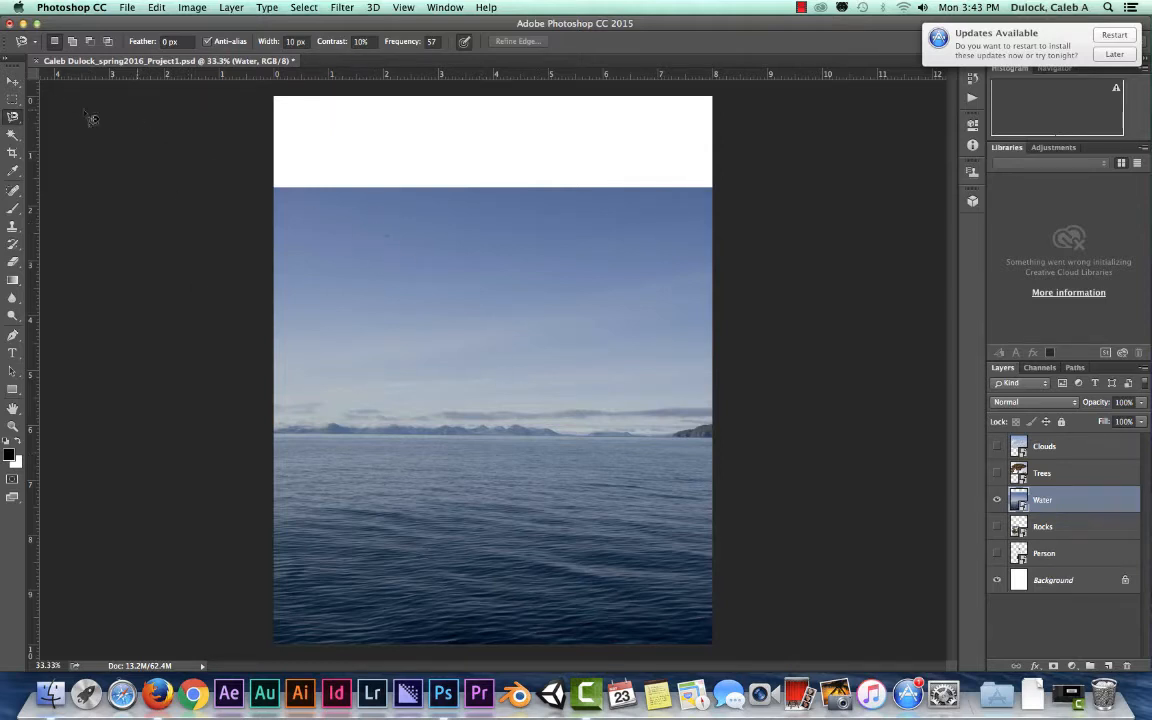
Select the sea below the horizon with the Polygonal Lasso, extending the outline slightly past the canvas edges.
click(12, 117)
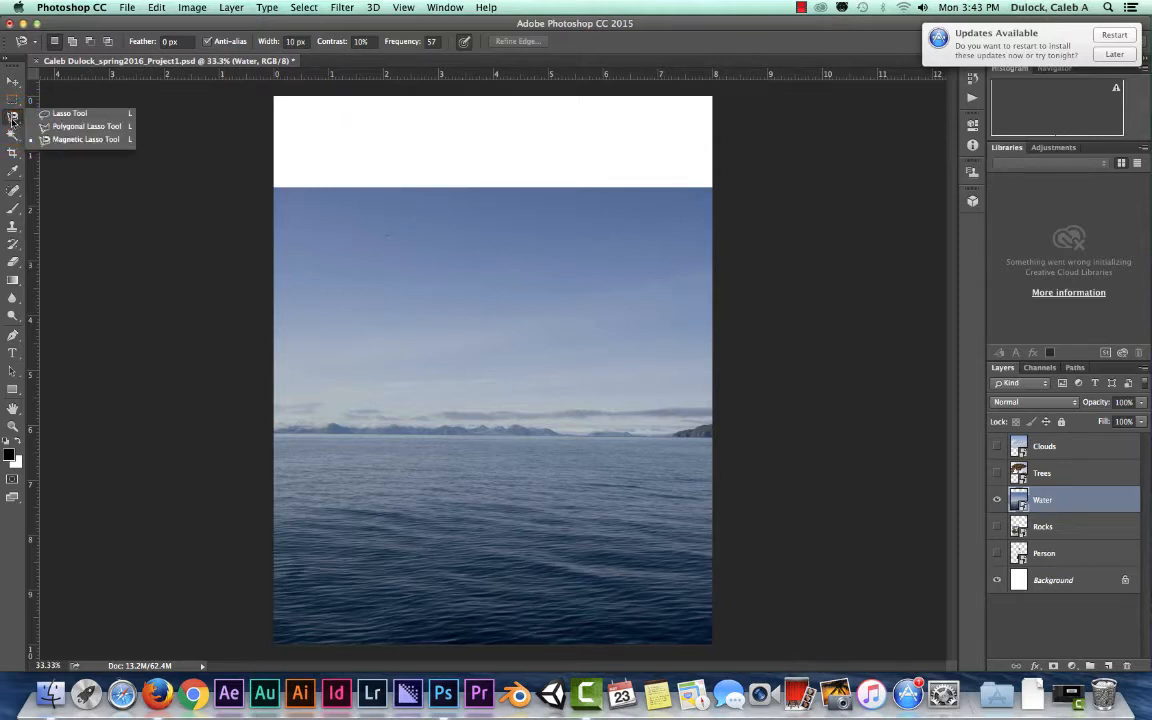
click(72, 127)
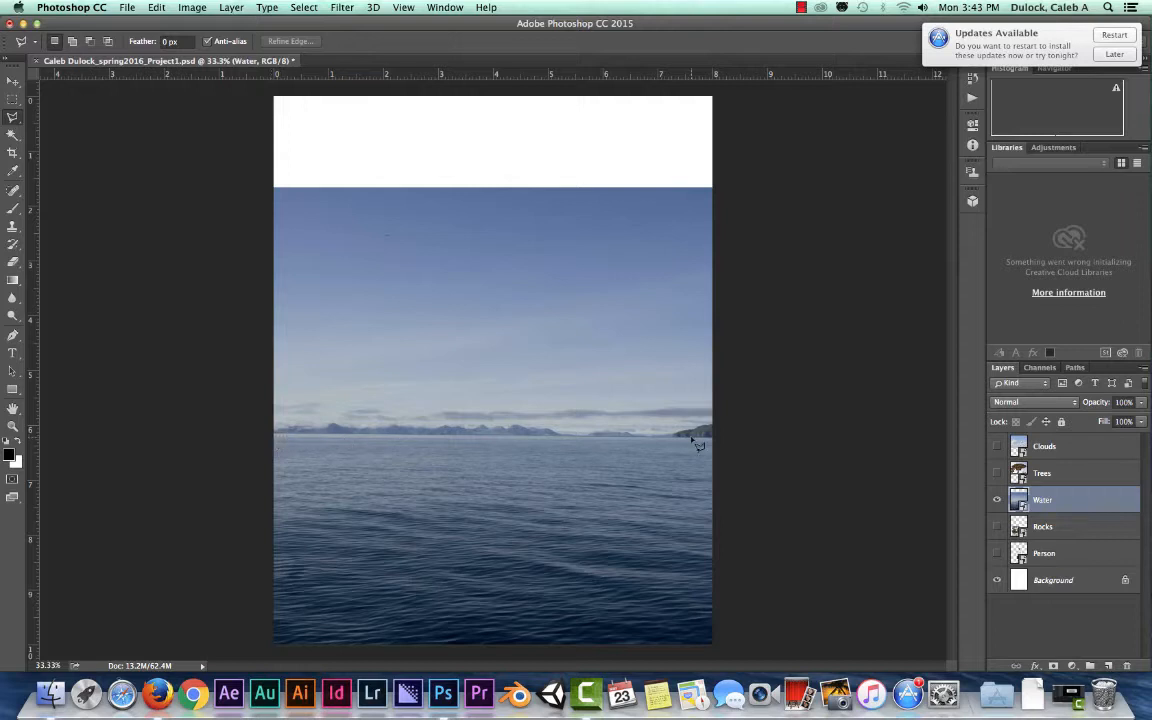
click(270, 436)
click(728, 440)
click(719, 648)
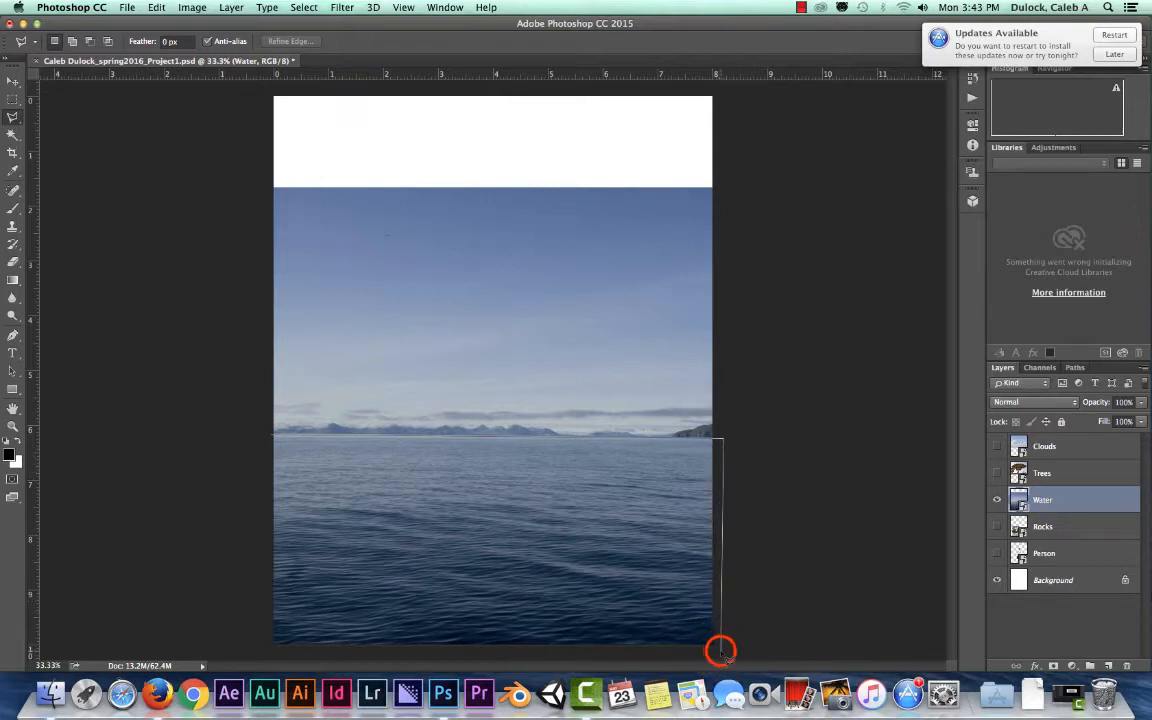
click(265, 649)
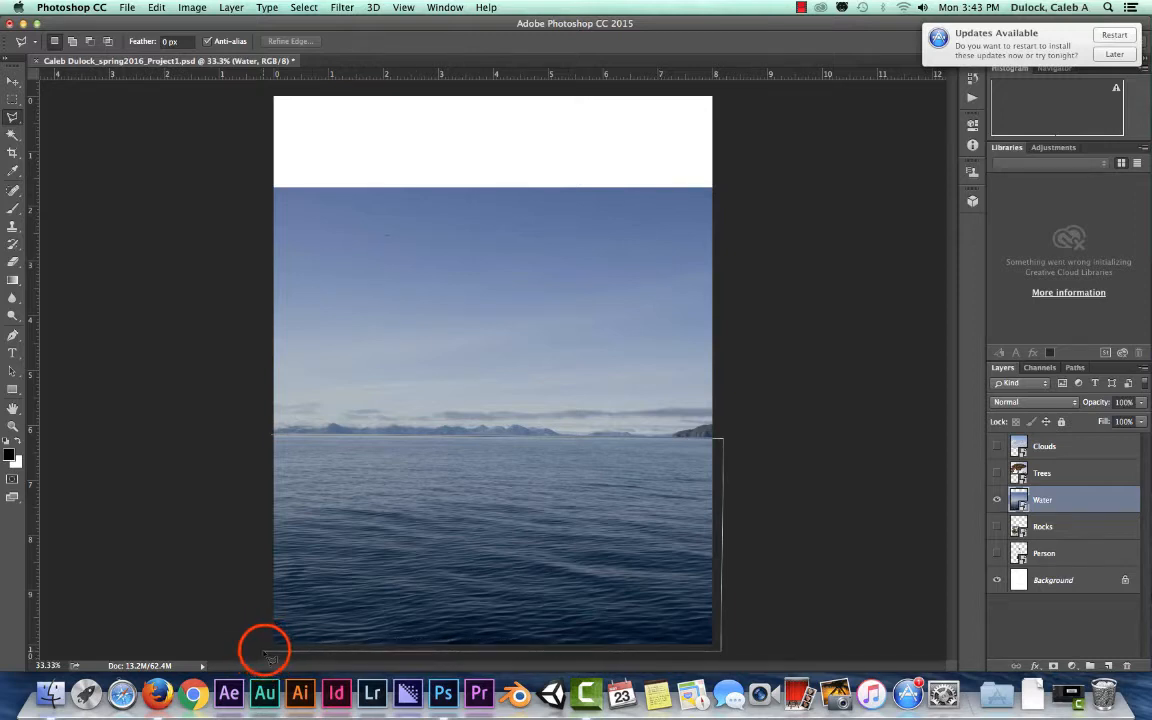
click(270, 437)
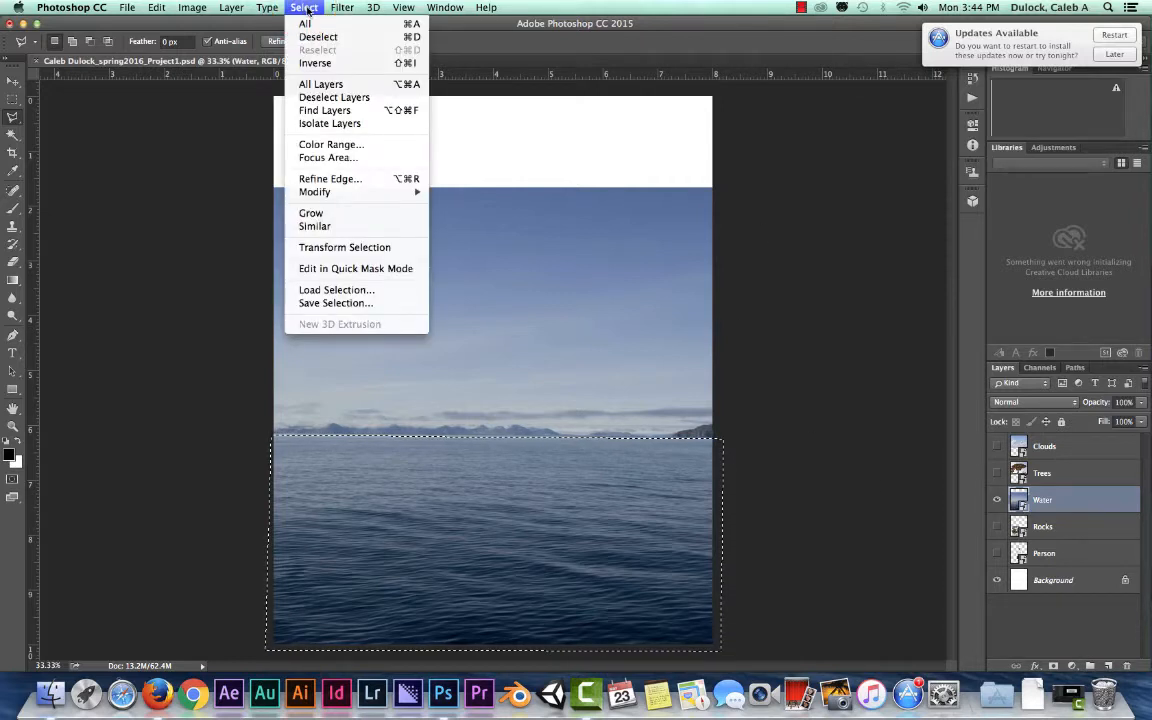
Save the sea selection as a new water mask channel and deselect it.
click(322, 303)
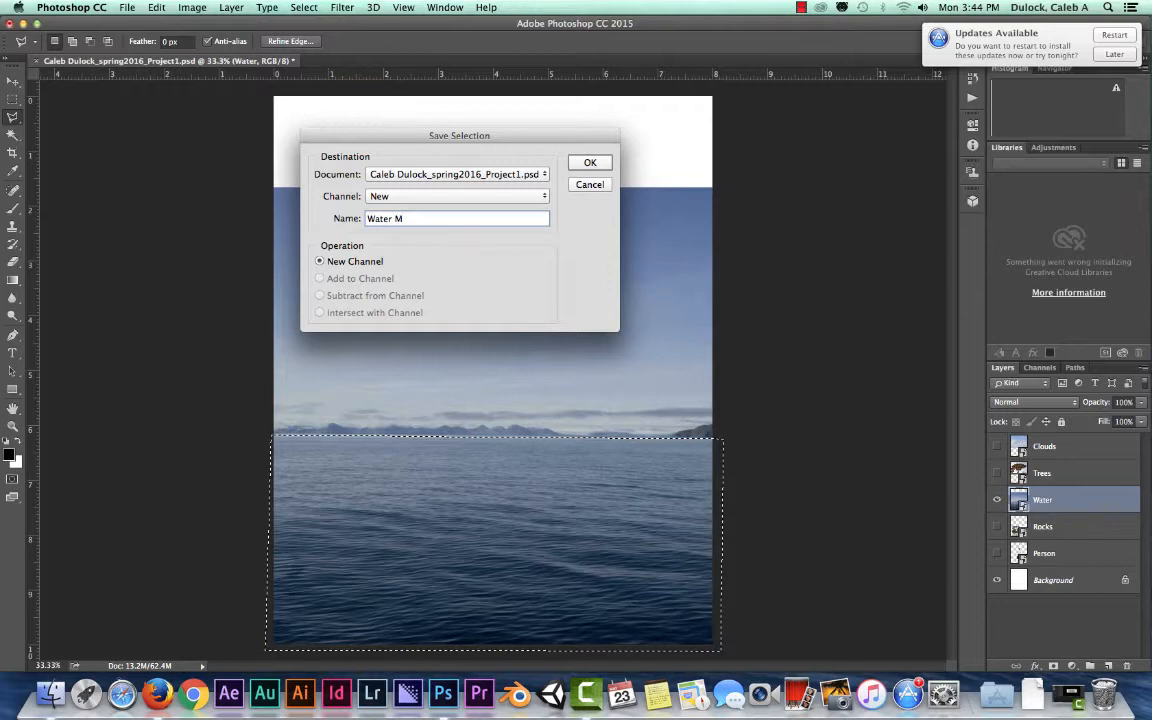
click(590, 163)
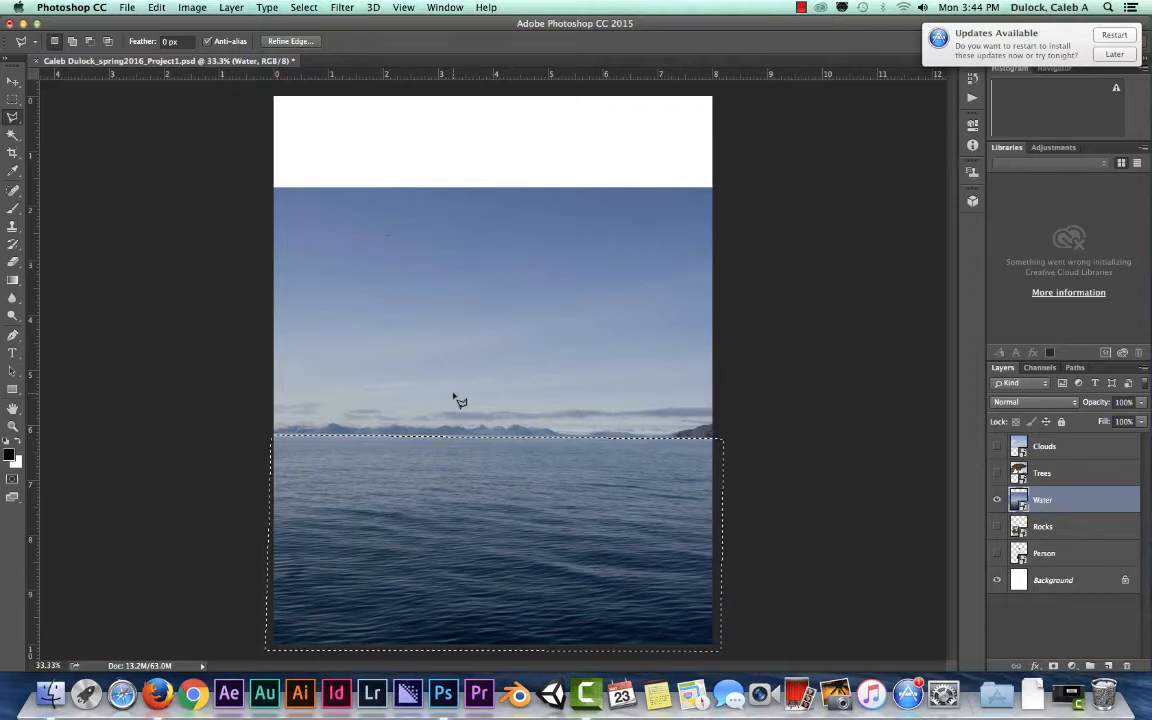
key(super+d)
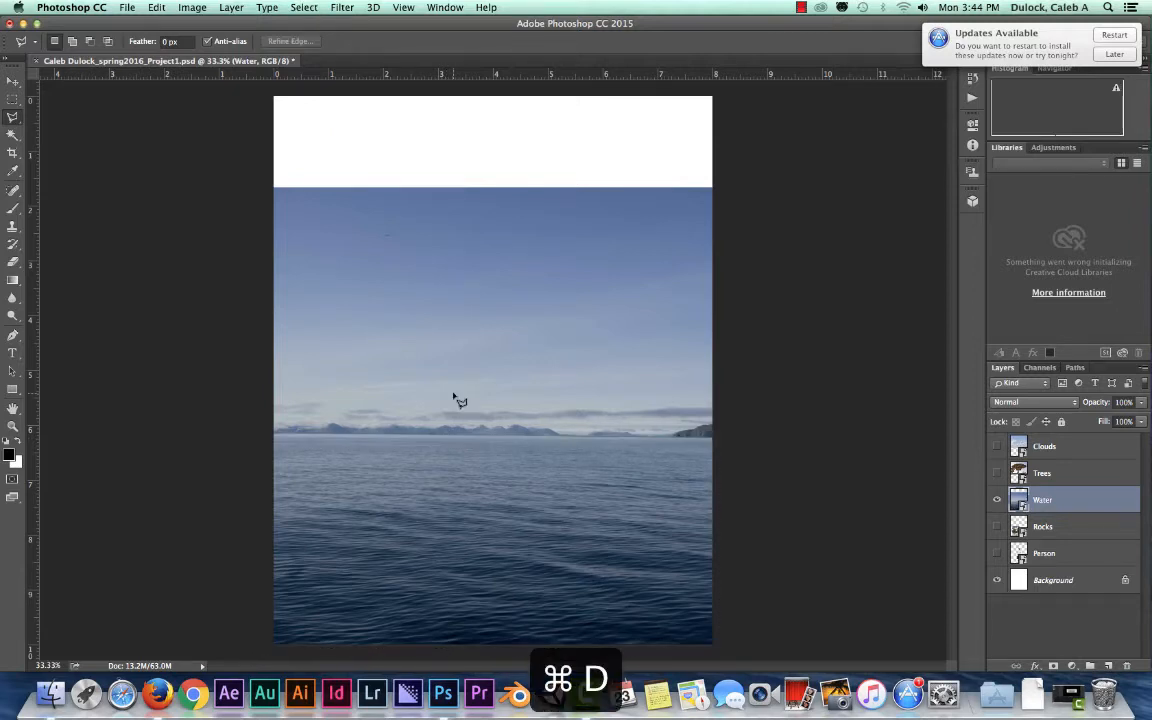
Hide the Water layer, then make the Rocks layer active and visible.
click(996, 499)
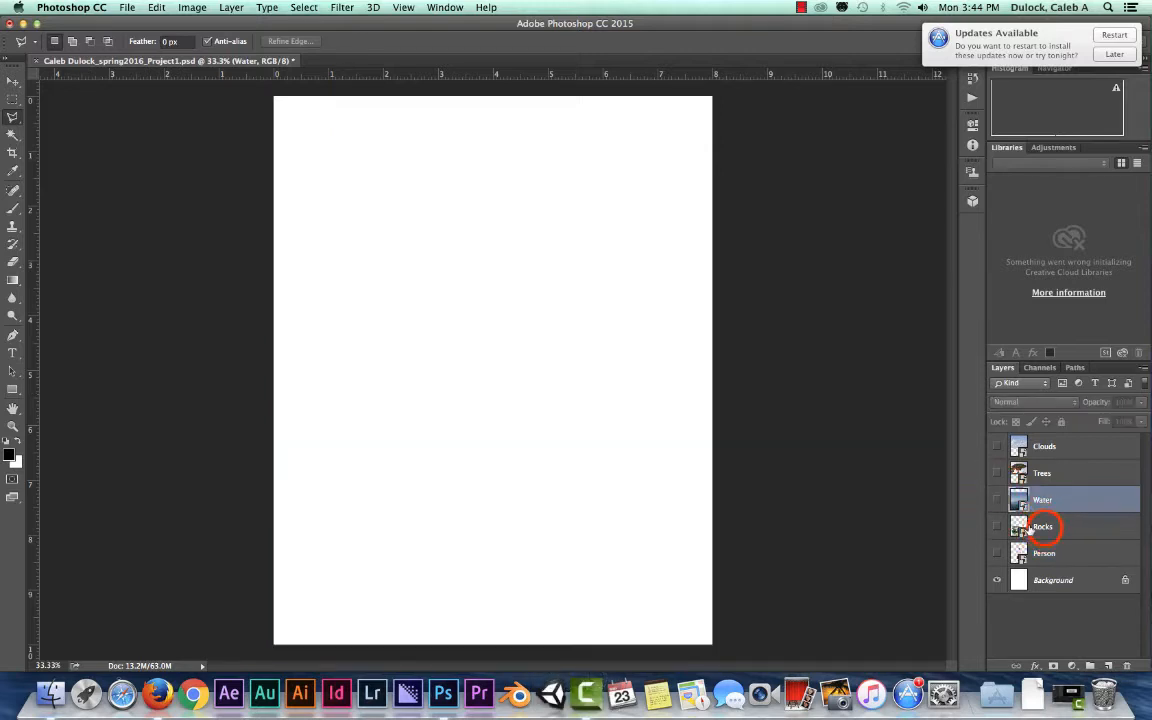
click(1040, 526)
click(996, 527)
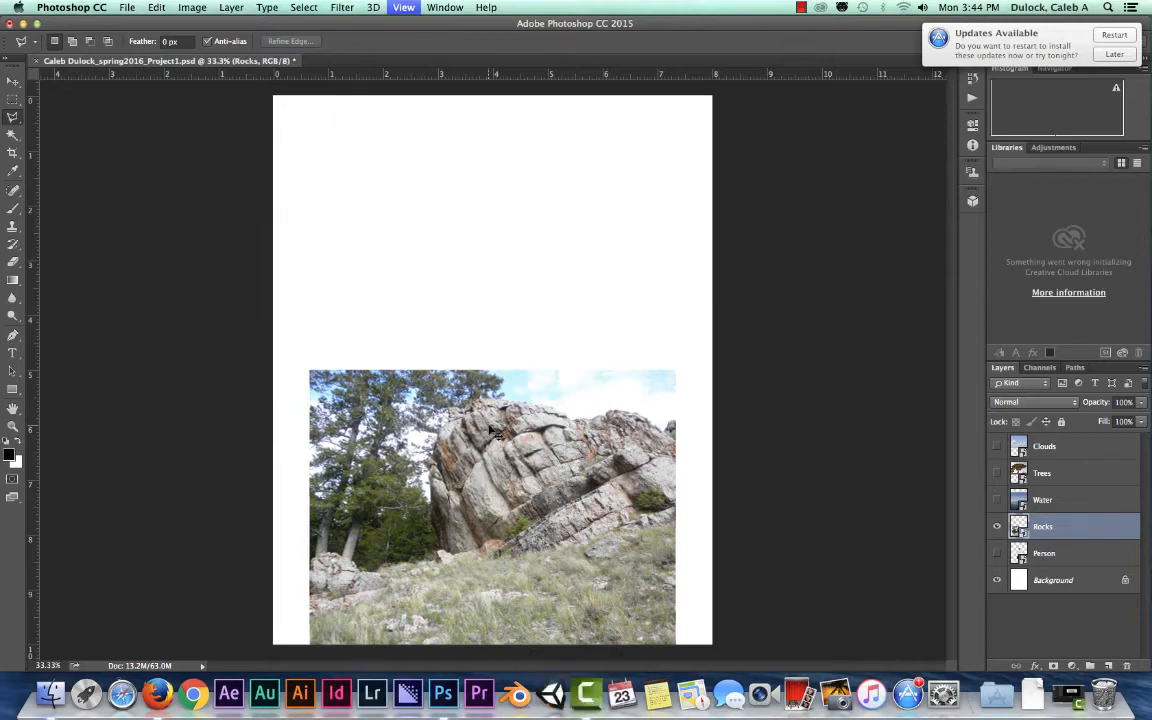
Examine the large rock's left edge and its base along the grass up close.
key(super+equal)
key(super+equal)
key(super+equal)
key(super+equal)
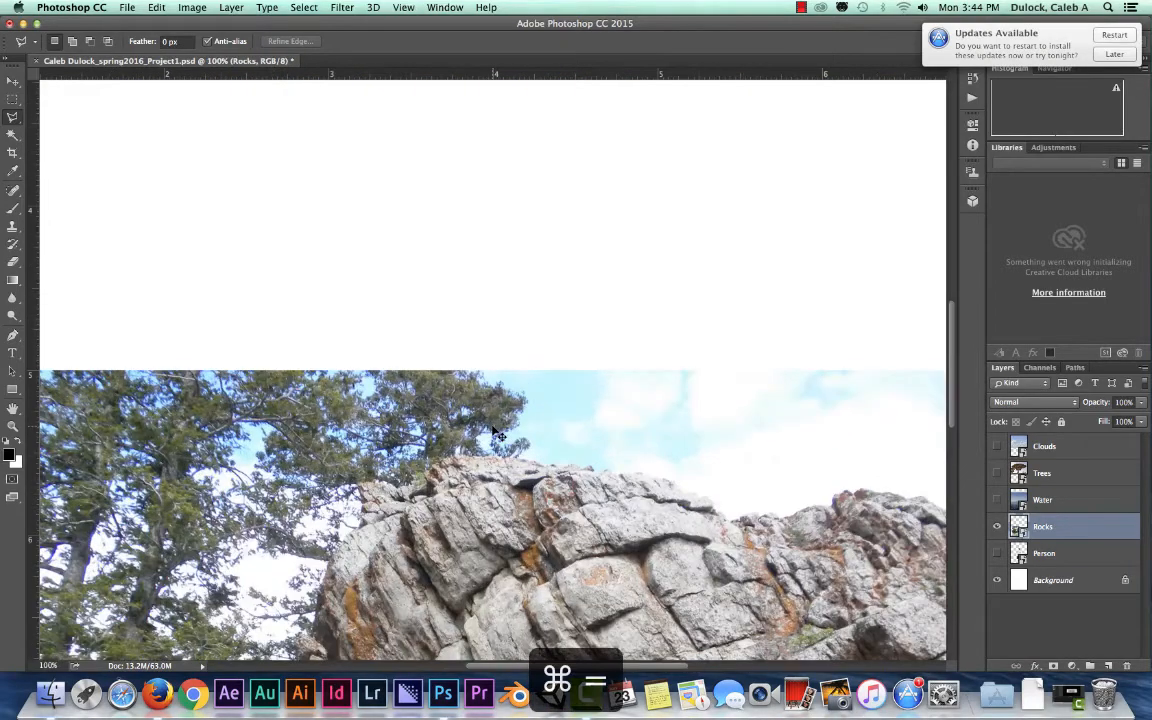
click(386, 560)
drag(410, 545, 432, 478)
drag(537, 488, 540, 290)
drag(527, 457, 471, 282)
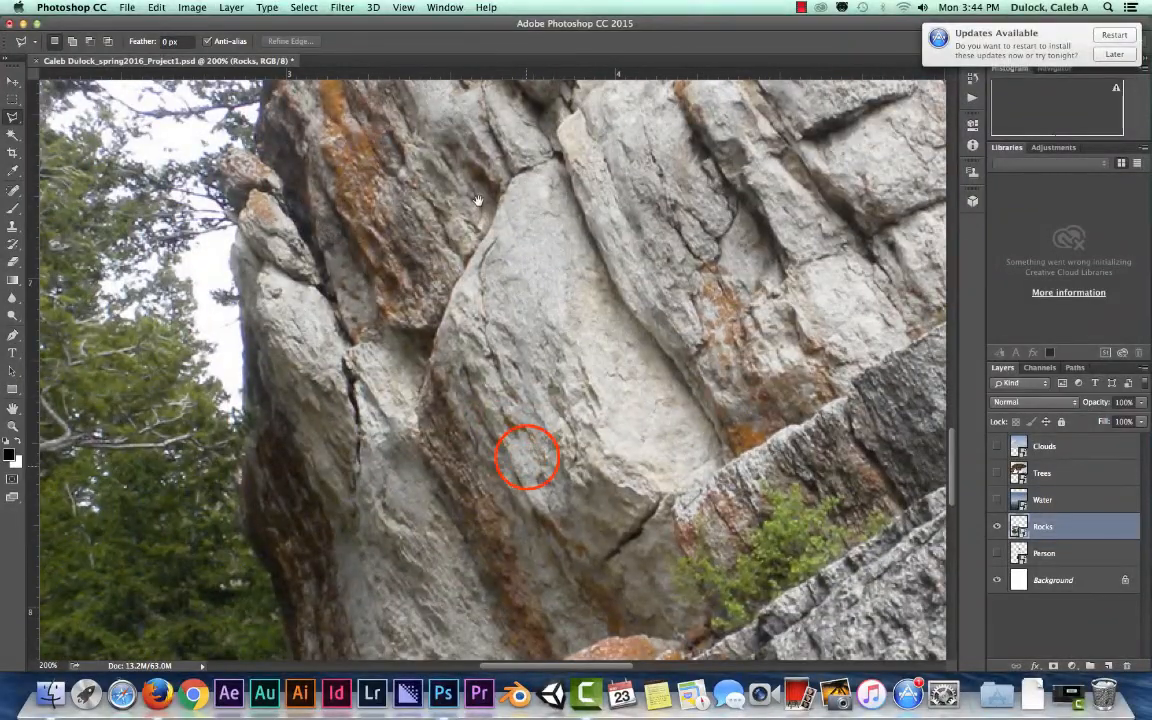
click(563, 573)
mouse_move(532, 553)
mouse_down()
mouse_move(535, 373)
mouse_move(470, 135)
mouse_move(615, 352)
mouse_move(673, 317)
mouse_up()
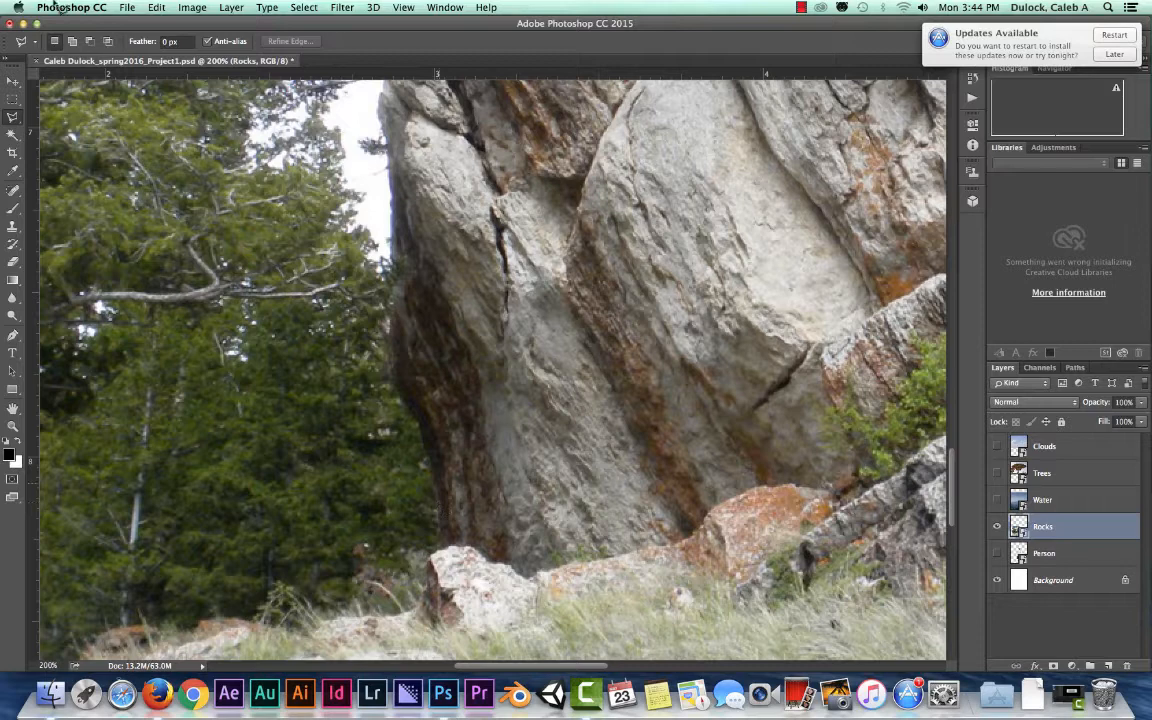
scroll(13, 119, left, 3)
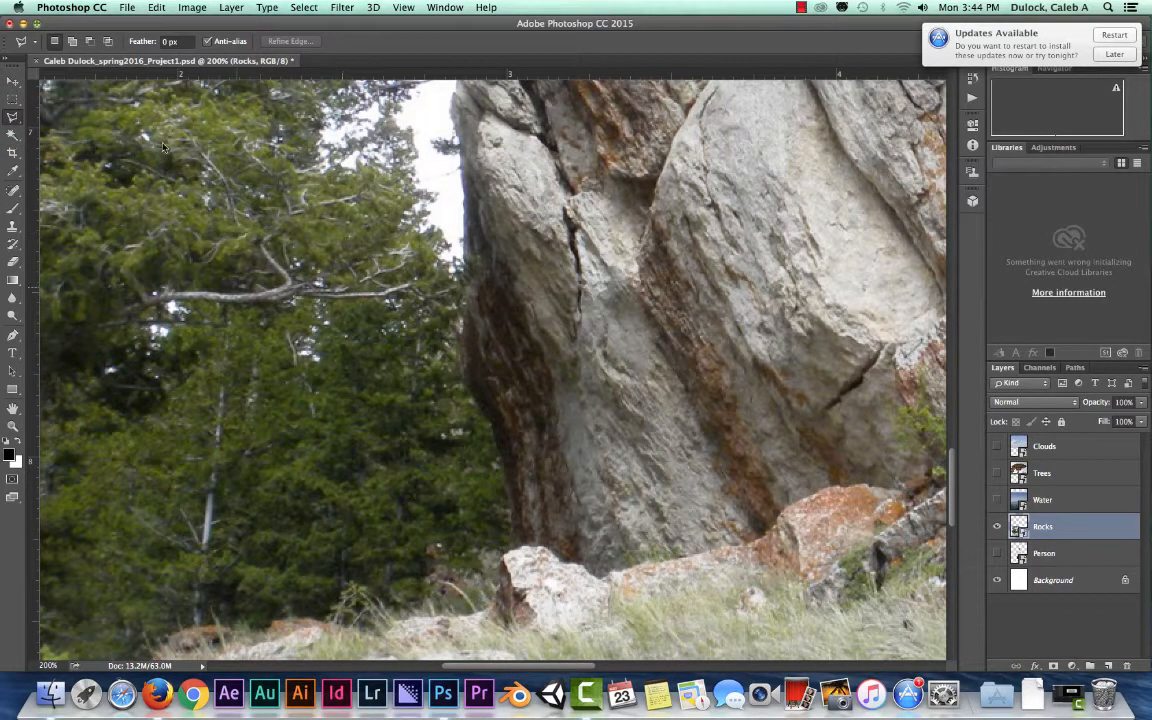
Start a Magnetic Lasso outline at the large rock's lower left base and trace up its left edge.
click(13, 117)
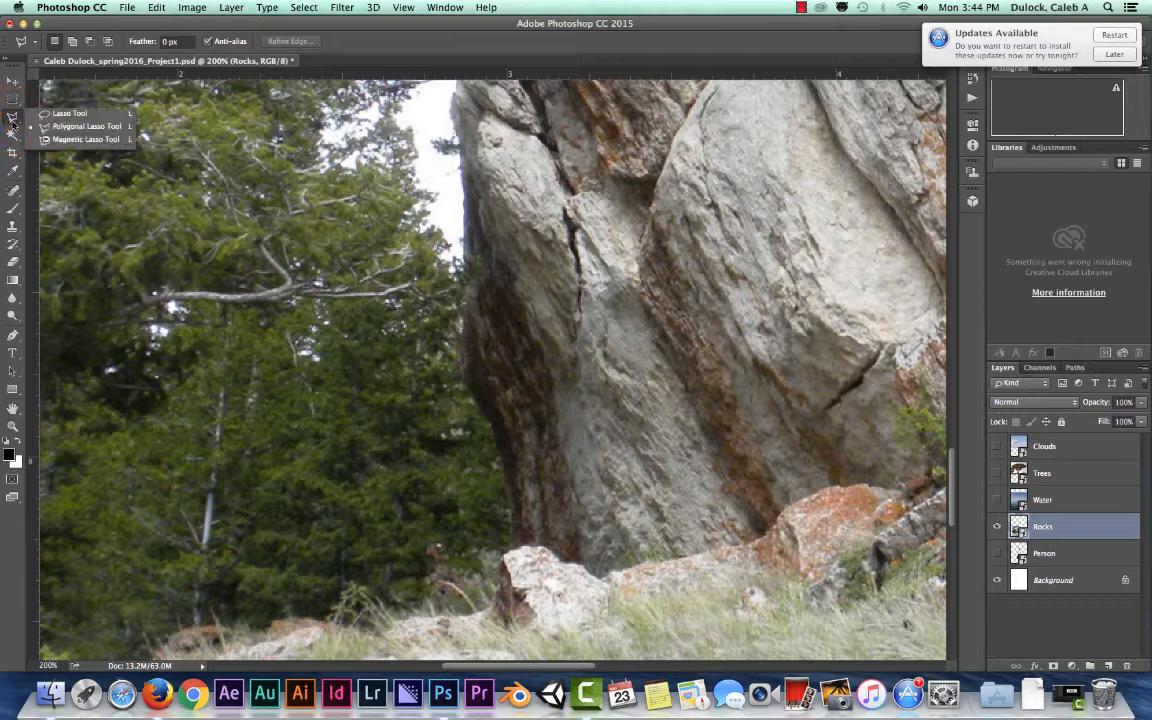
click(80, 139)
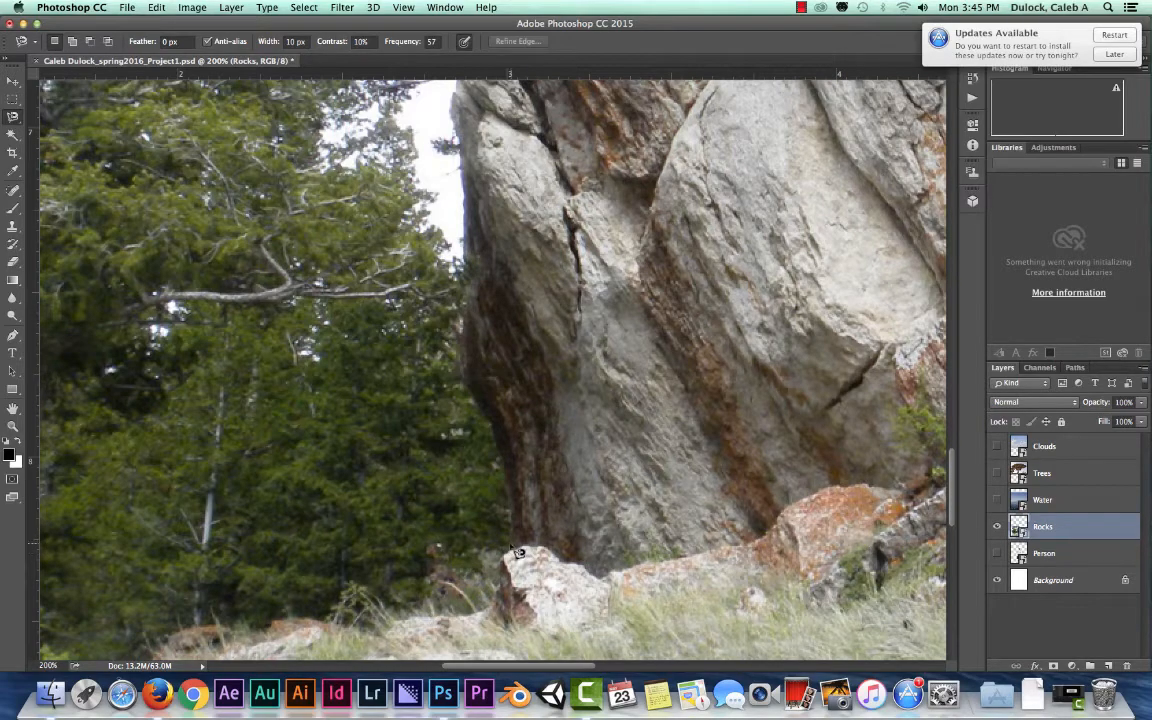
key(space)
mouse_move(664, 323)
mouse_down()
mouse_move(437, 386)
mouse_move(558, 540)
mouse_move(576, 265)
mouse_move(479, 459)
mouse_move(739, 405)
mouse_move(533, 352)
mouse_move(581, 329)
mouse_up()
click(609, 301)
click(391, 400)
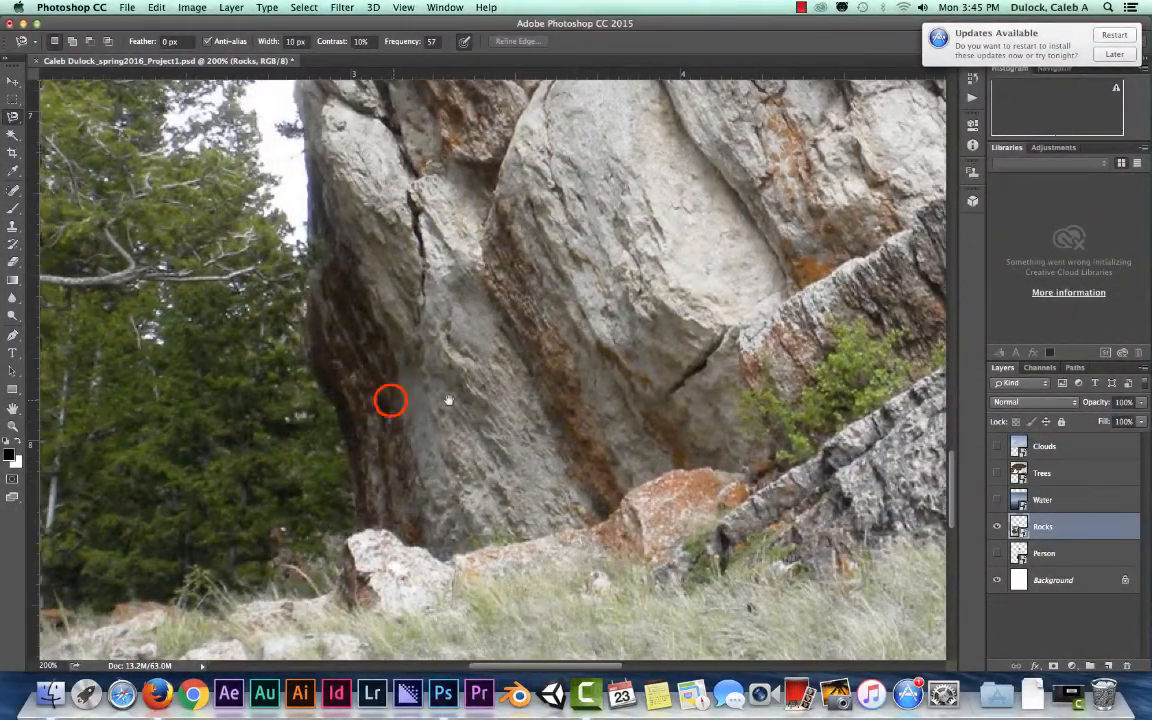
drag(391, 410, 543, 420)
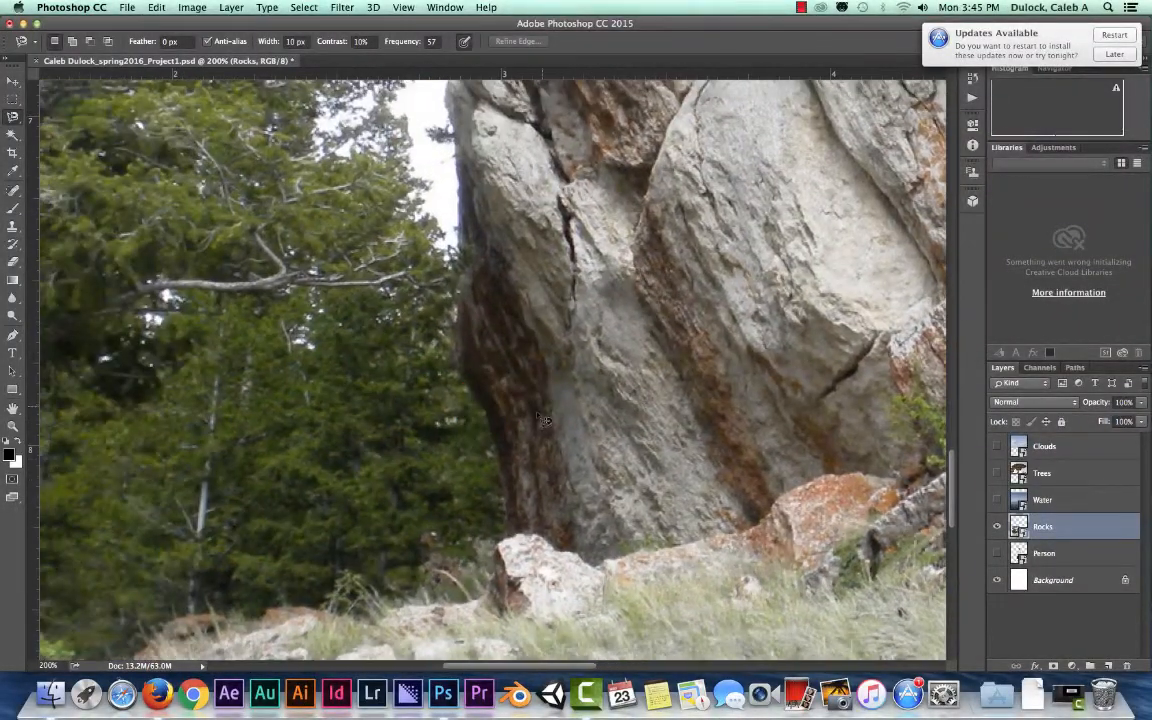
click(504, 541)
click(458, 159)
drag(458, 160, 463, 400)
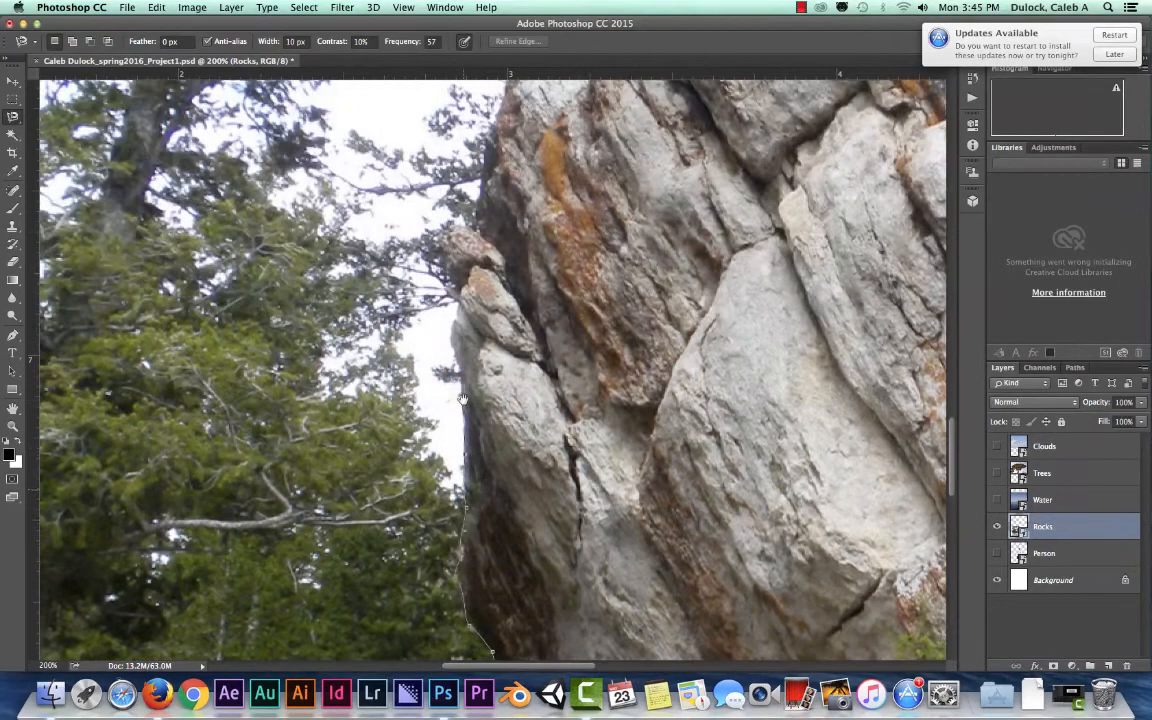
Continue the Magnetic Lasso outline past the small protruding stone and up the rock's upper left edge.
click(447, 264)
click(468, 236)
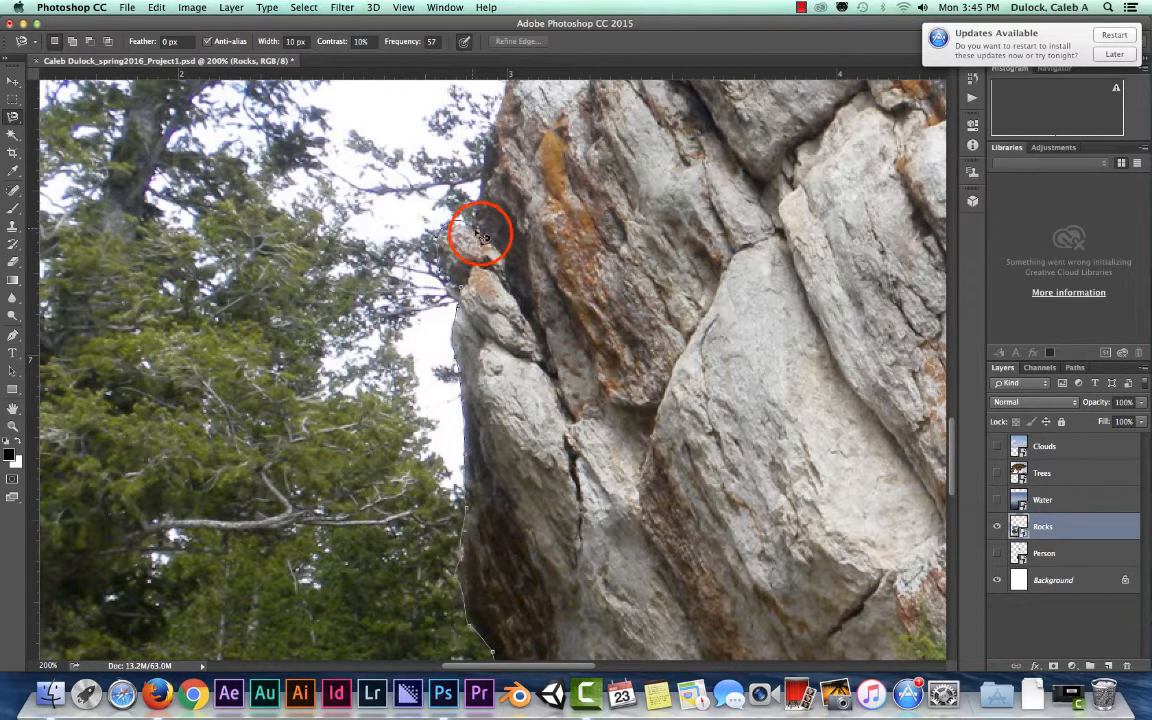
click(504, 94)
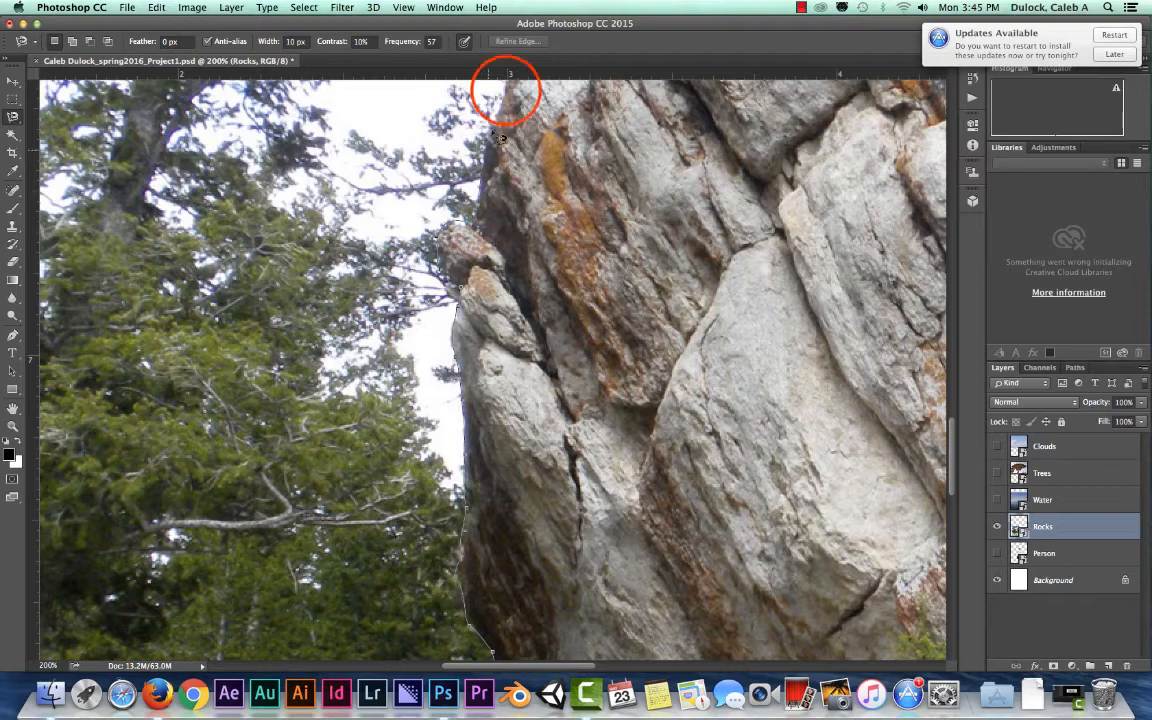
drag(496, 140, 486, 310)
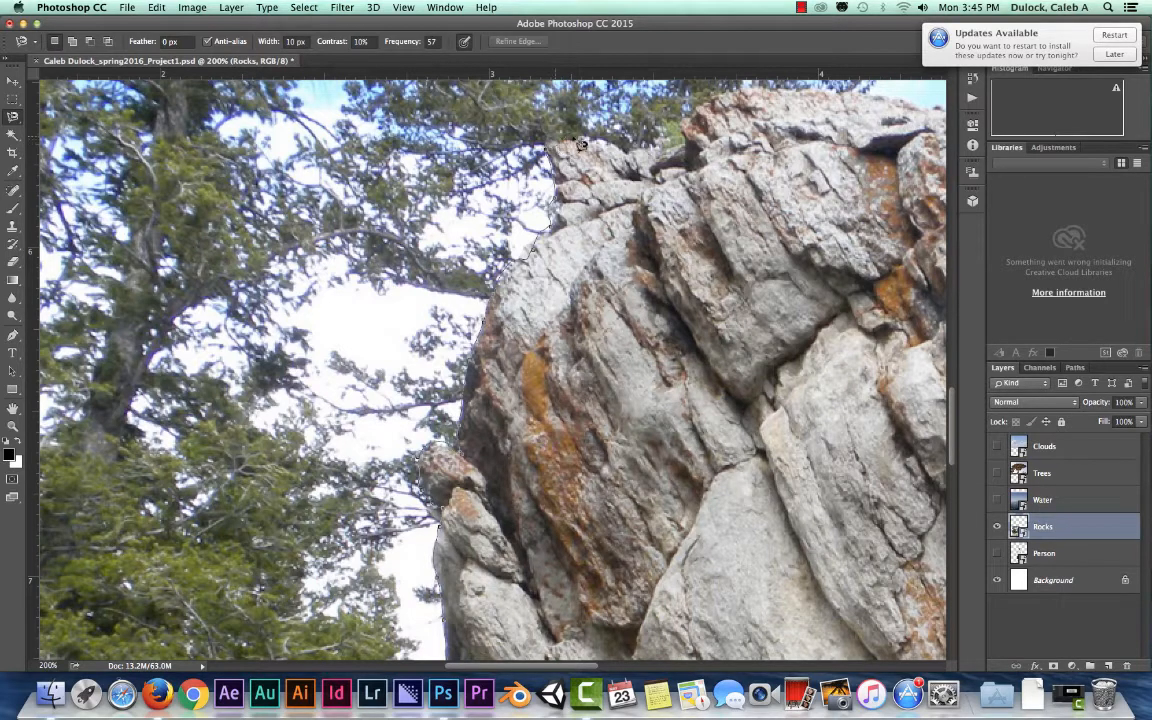
Trace the rock's upper left corner and the start of its summit beneath the tree branches.
click(548, 137)
click(548, 141)
click(687, 134)
click(775, 87)
drag(775, 87, 405, 186)
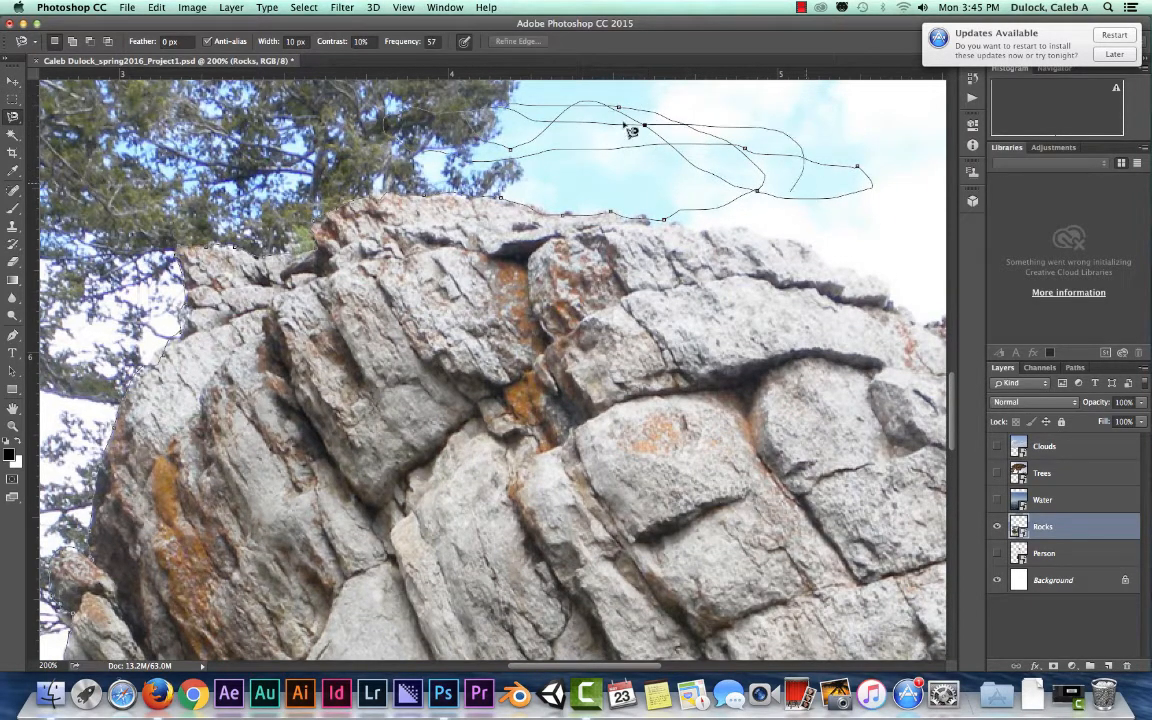
Remove the stray lasso anchor points in the sky, going back to the last good point on the rock's top edge.
scroll(771, 178, up, 1)
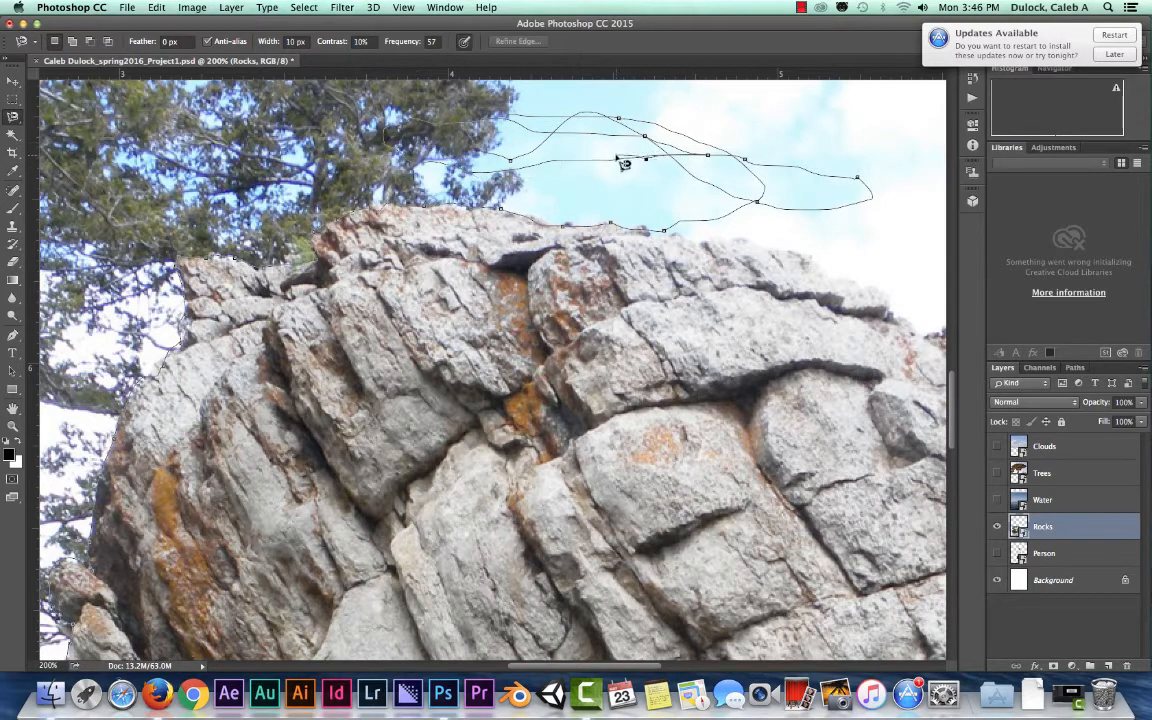
scroll(623, 163, up, 5)
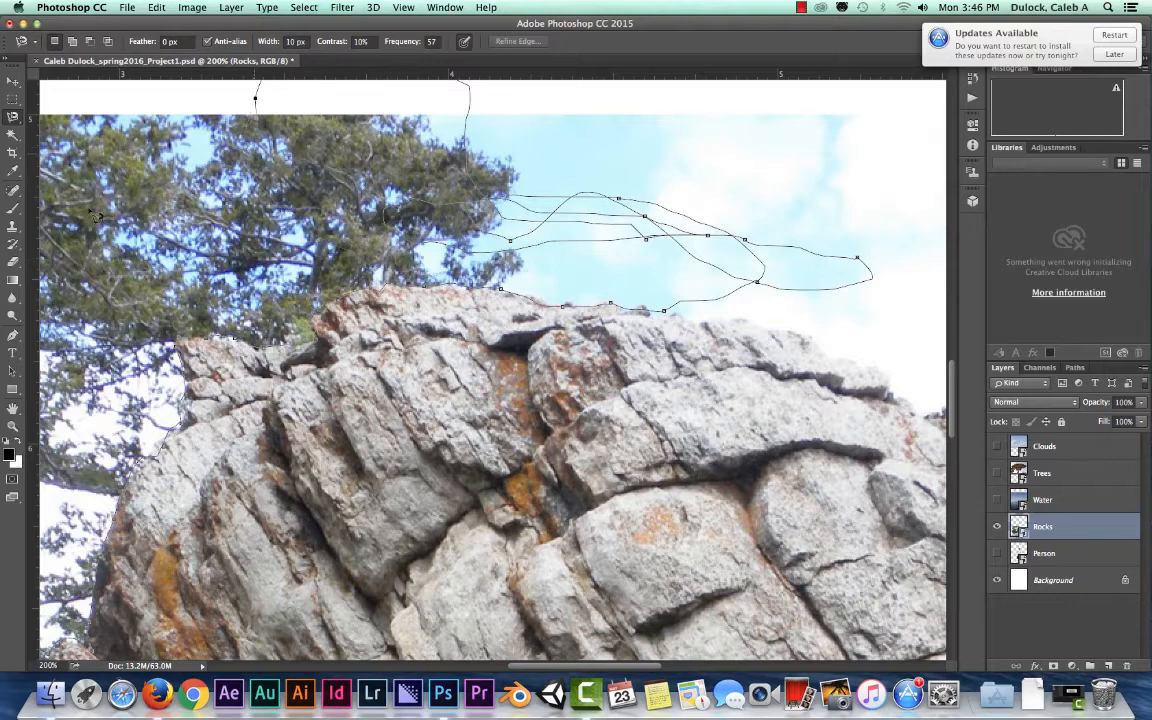
scroll(93, 213, left, 3)
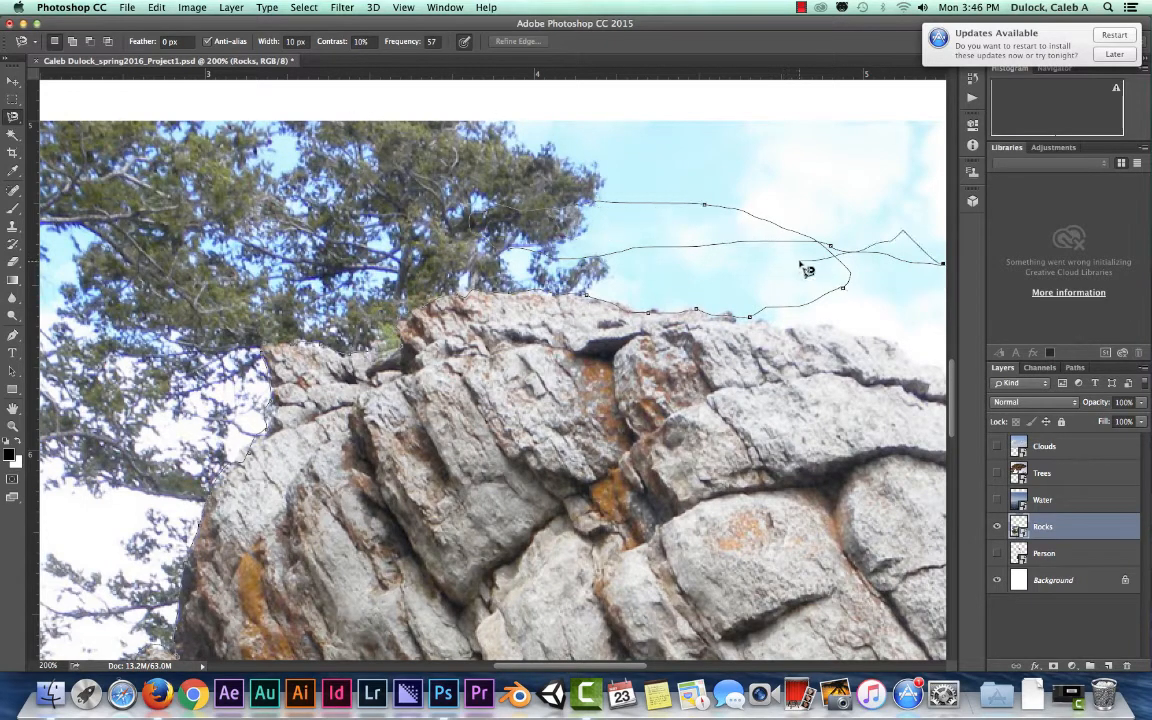
key(BackSpace)
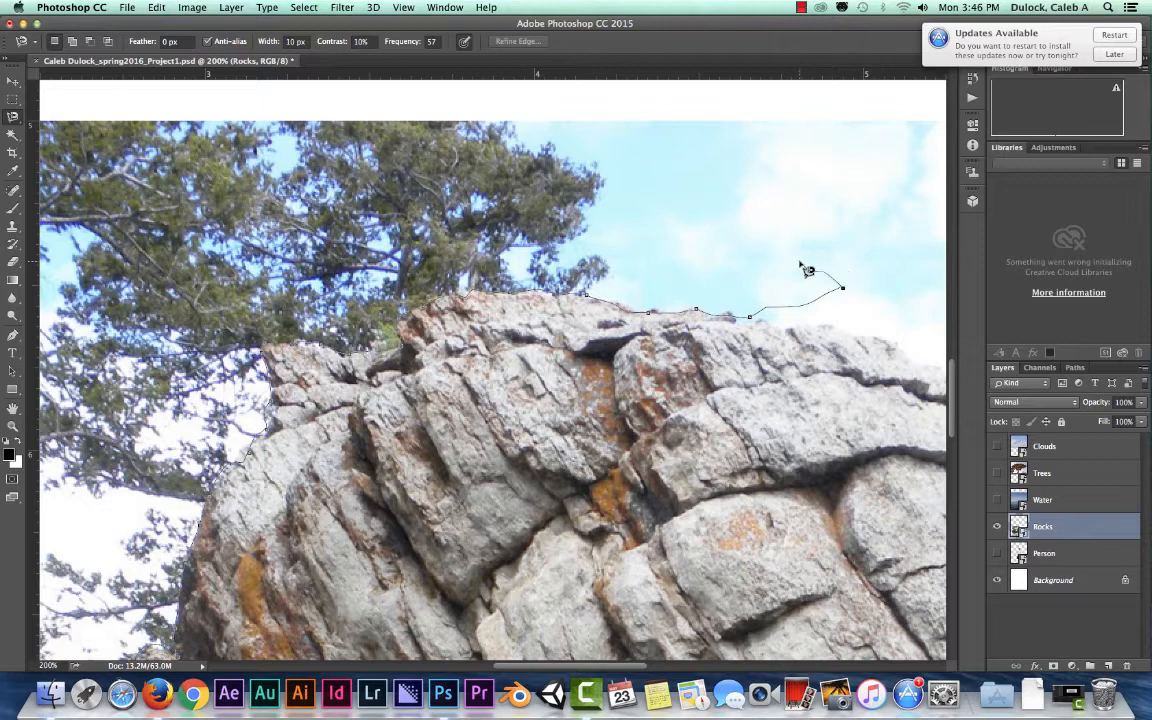
key(BackSpace)
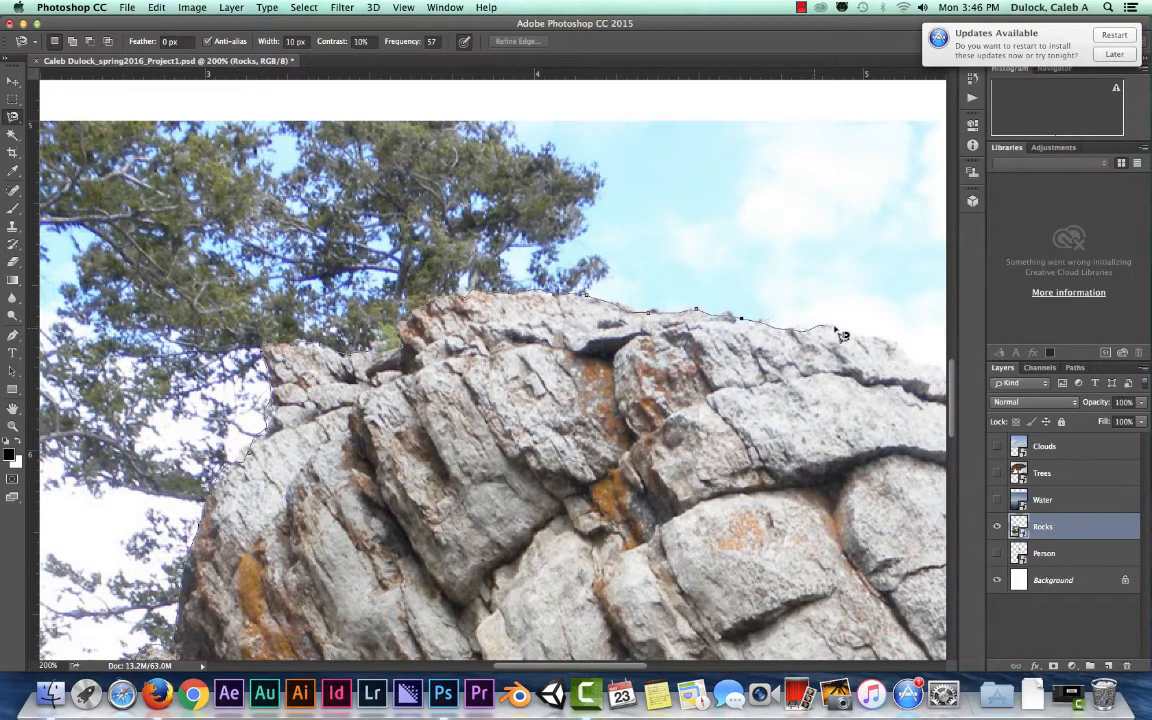
Trace the rock's skyline over the dip and the second peak to the small boulder at the photo's right edge.
click(916, 360)
drag(914, 357, 600, 325)
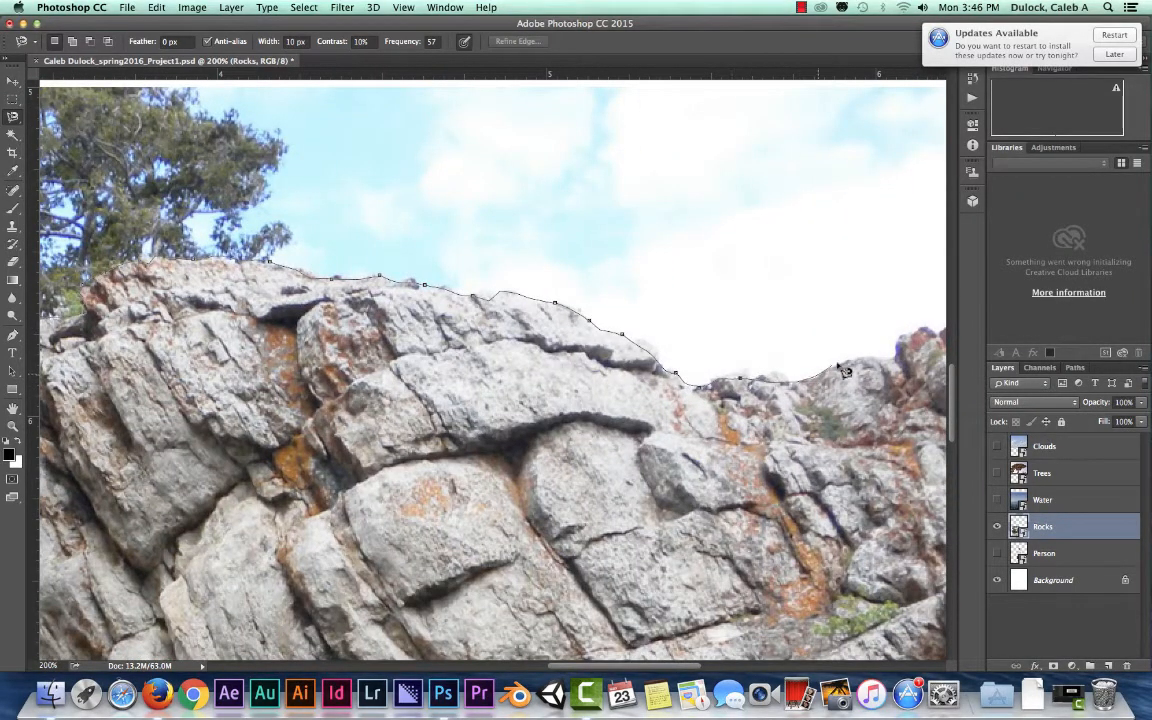
click(884, 357)
drag(928, 328, 567, 343)
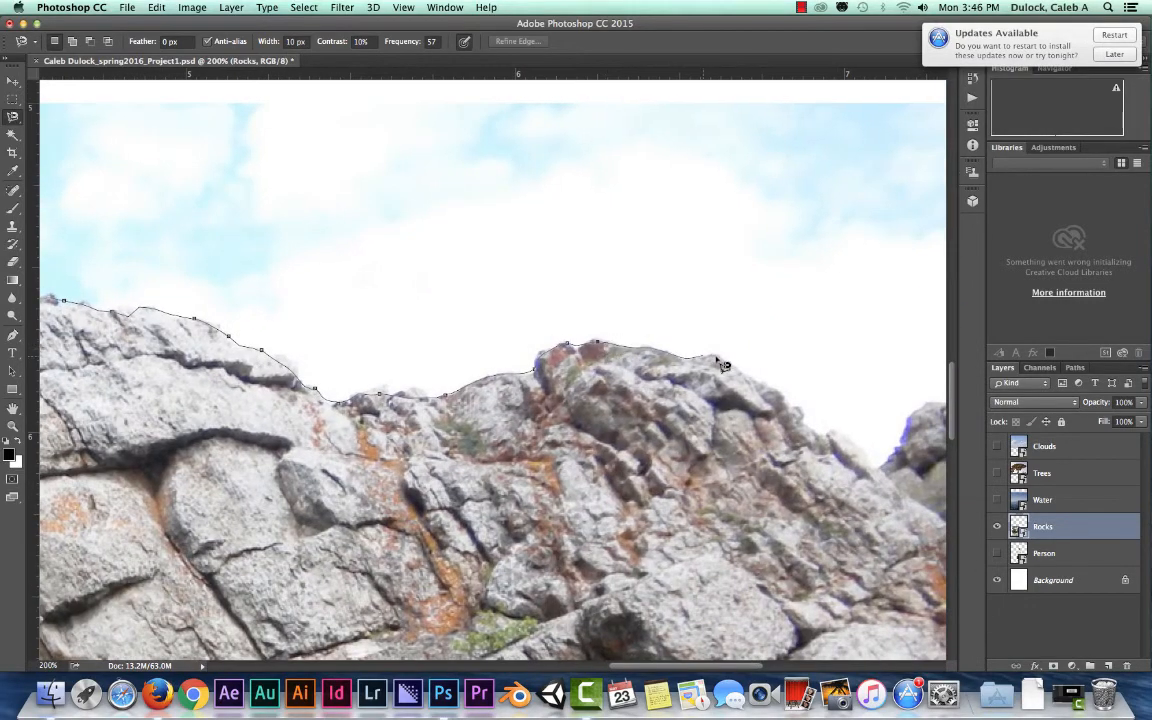
click(884, 467)
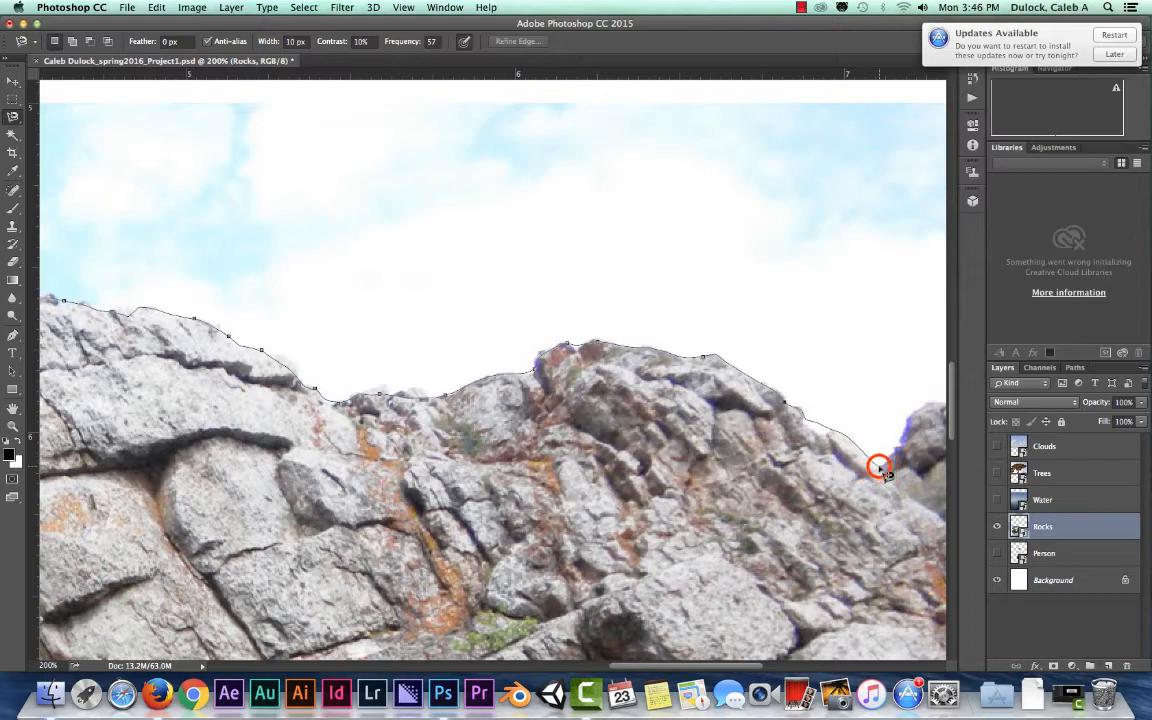
drag(926, 406, 590, 424)
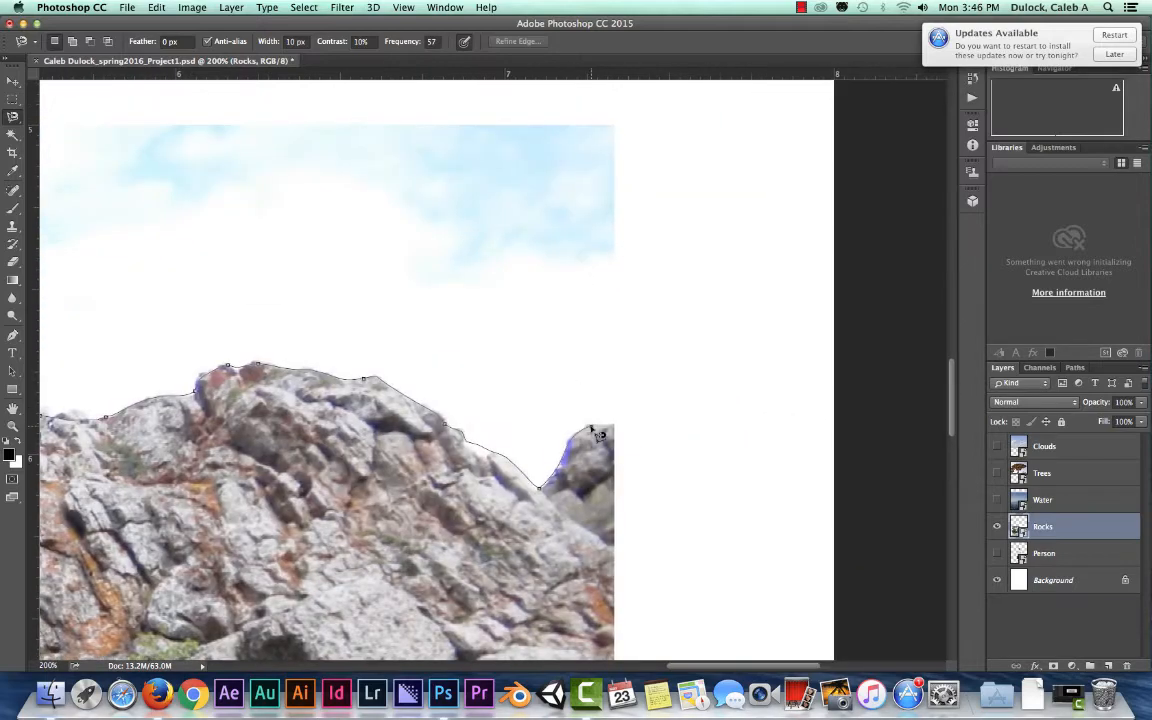
Remove the misplaced anchor point and trace the outline down the photo's right edge to the grass.
drag(609, 591, 607, 355)
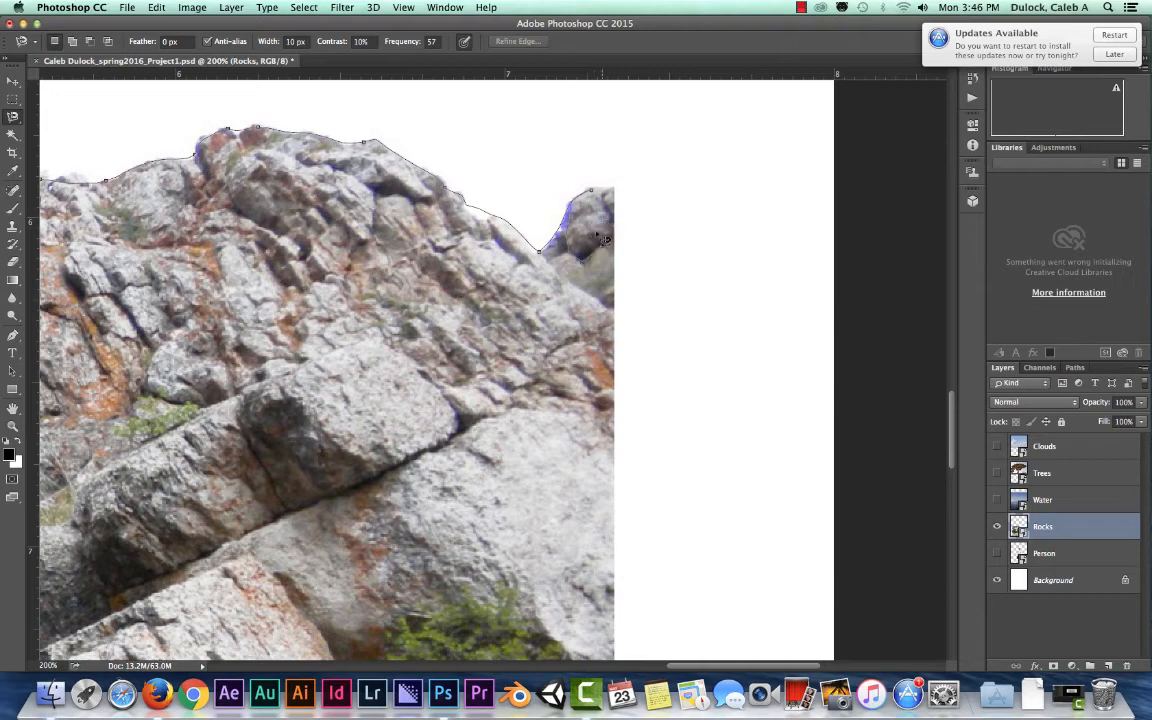
key(BackSpace)
drag(598, 617, 590, 232)
Trace the rock's base along the grass line, around the small white rock, and close the selection at its starting point.
click(437, 437)
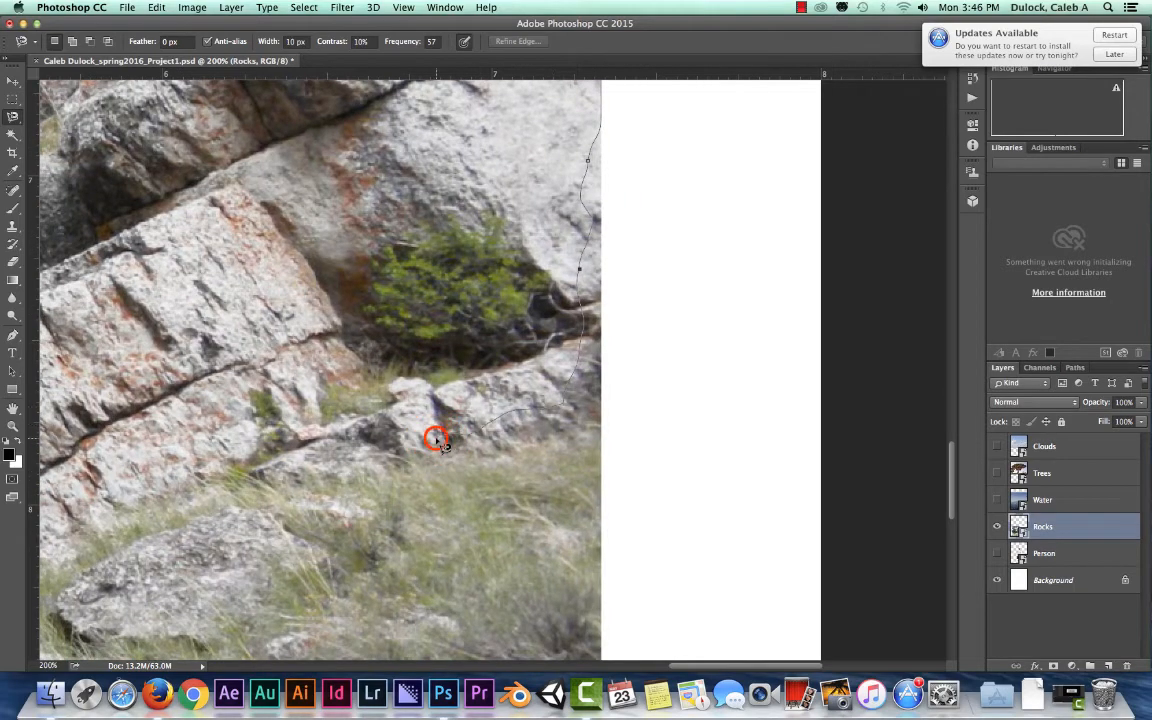
drag(437, 437, 764, 378)
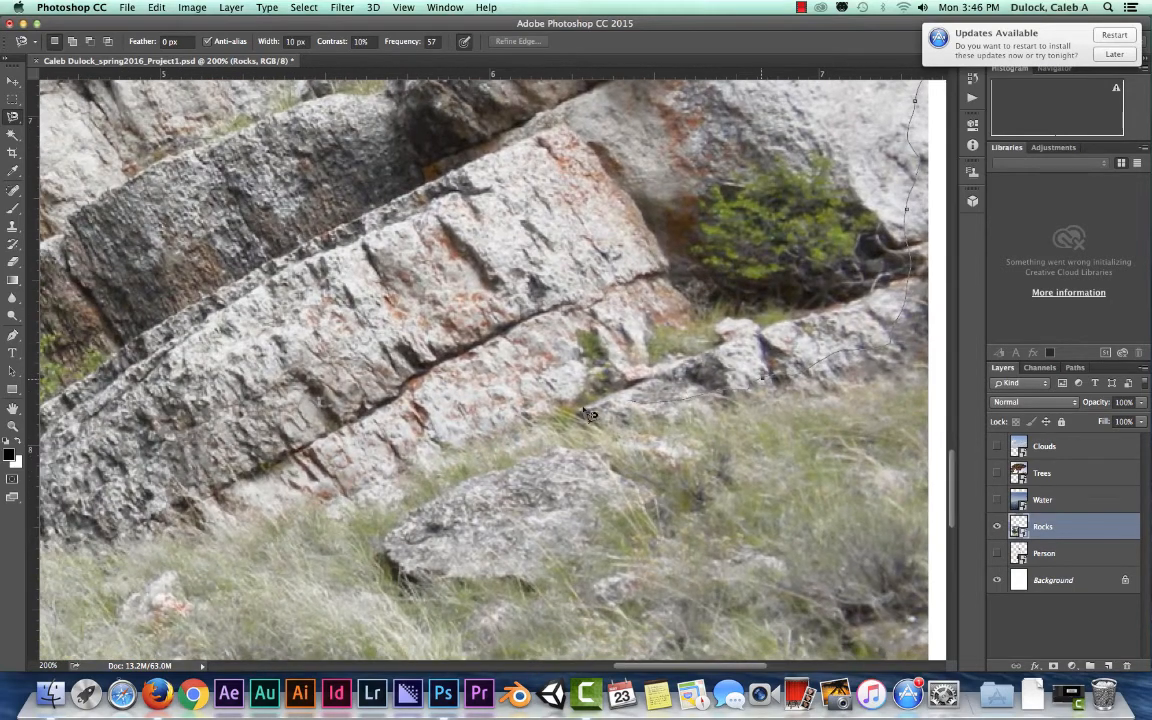
drag(195, 476, 737, 441)
drag(159, 470, 617, 436)
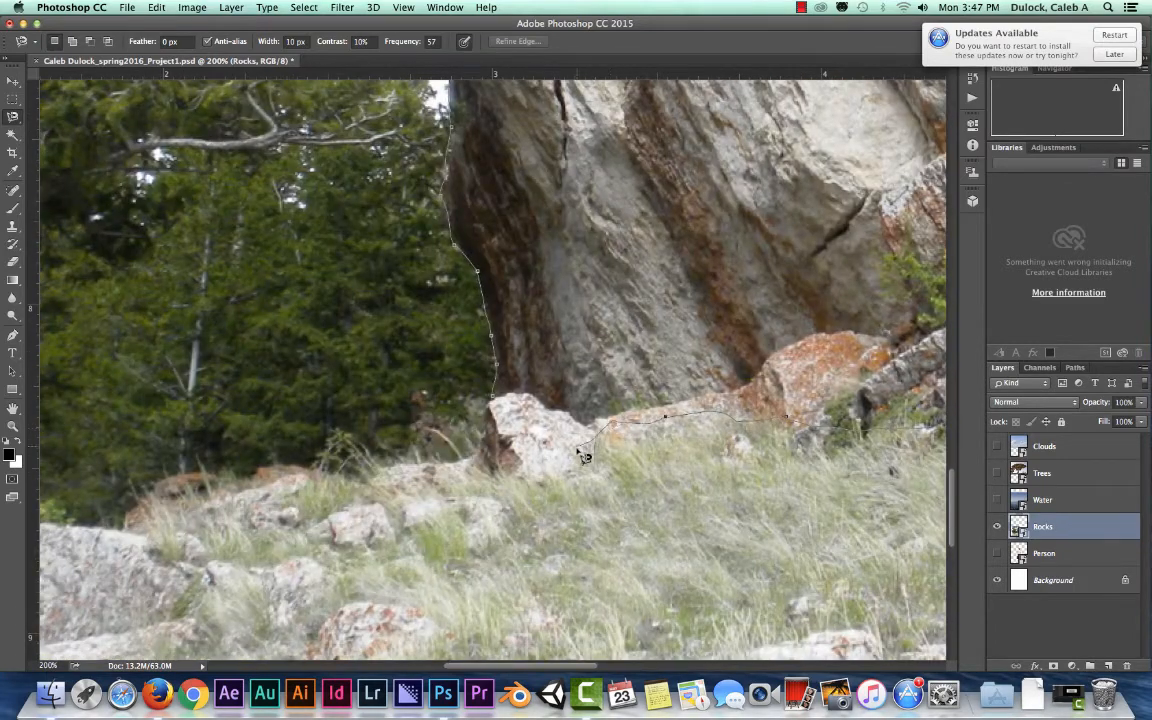
click(480, 455)
click(502, 405)
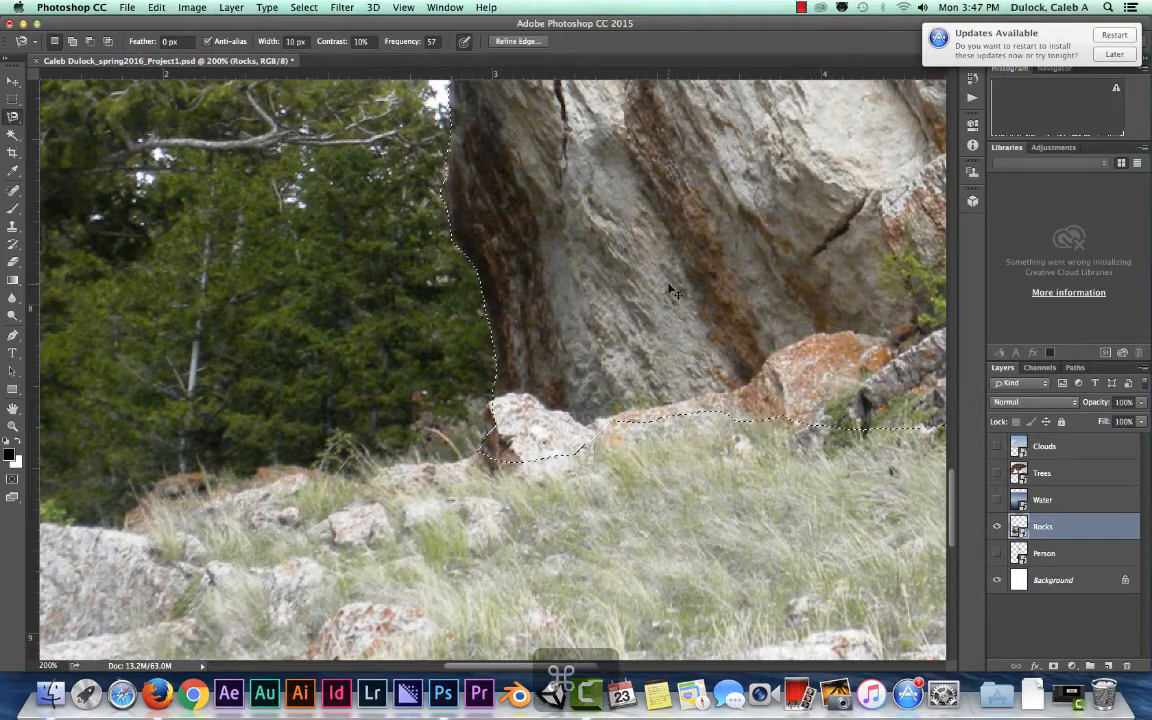
Examine the whole rock selection outline against the full canvas and at 50% zoom.
key(super+minus)
key(super+0)
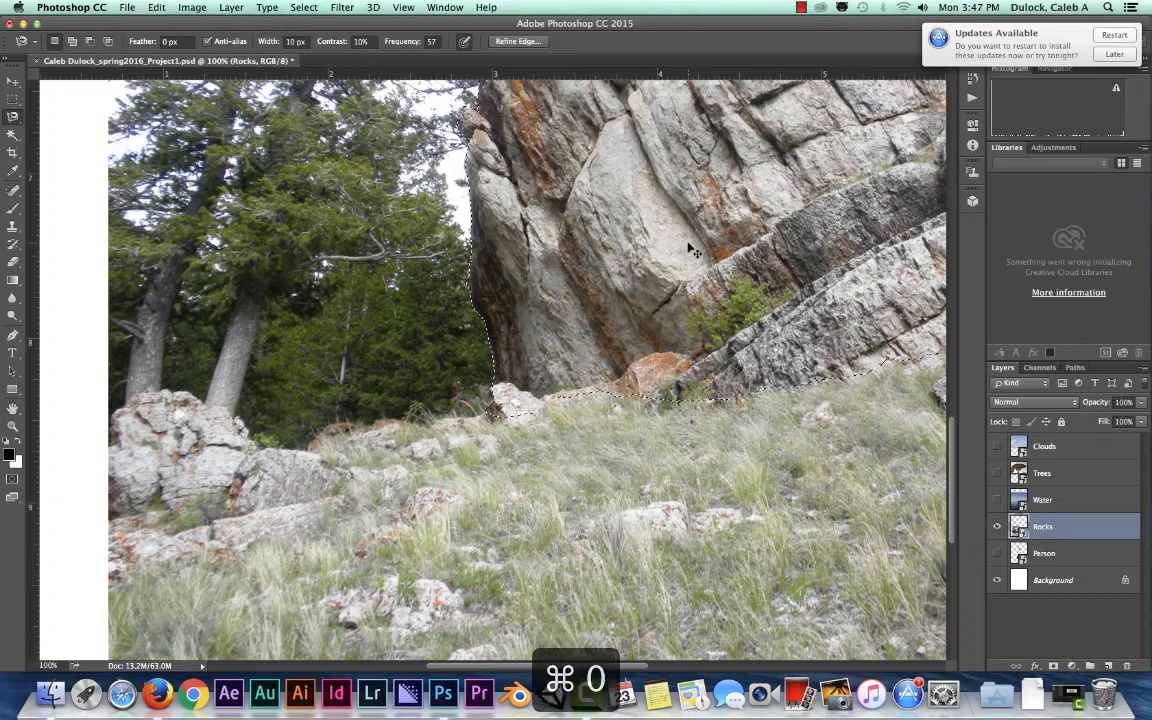
key(super+equal)
key(super+equal)
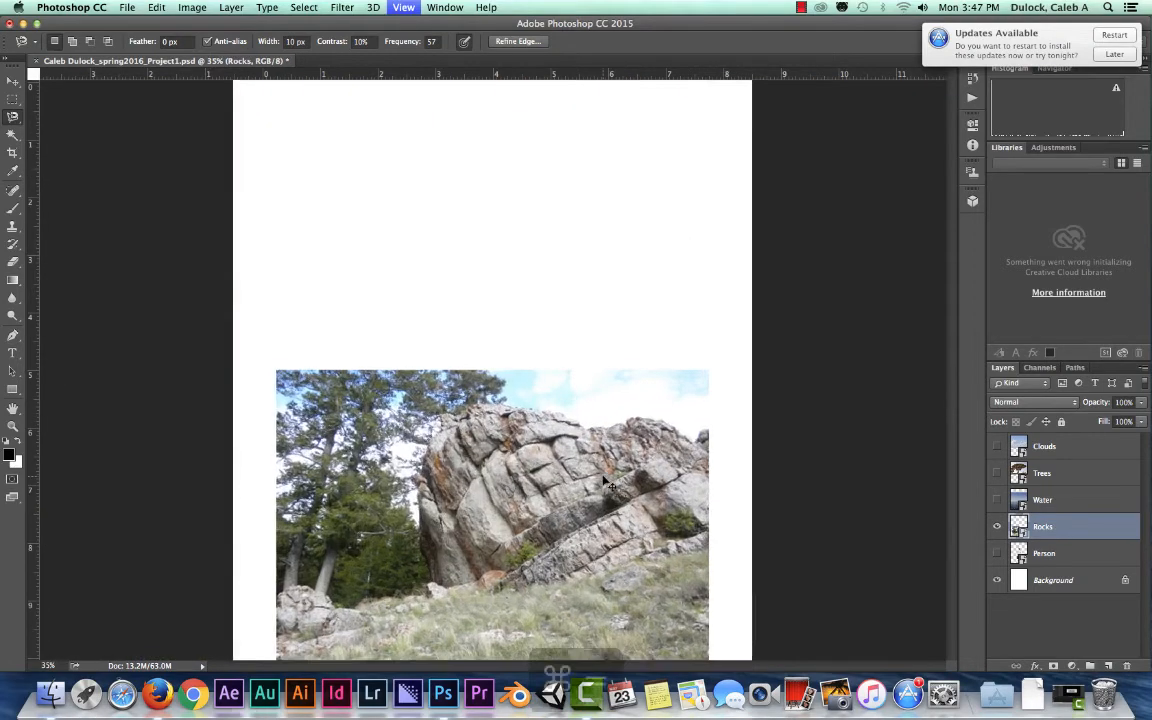
key(super+0)
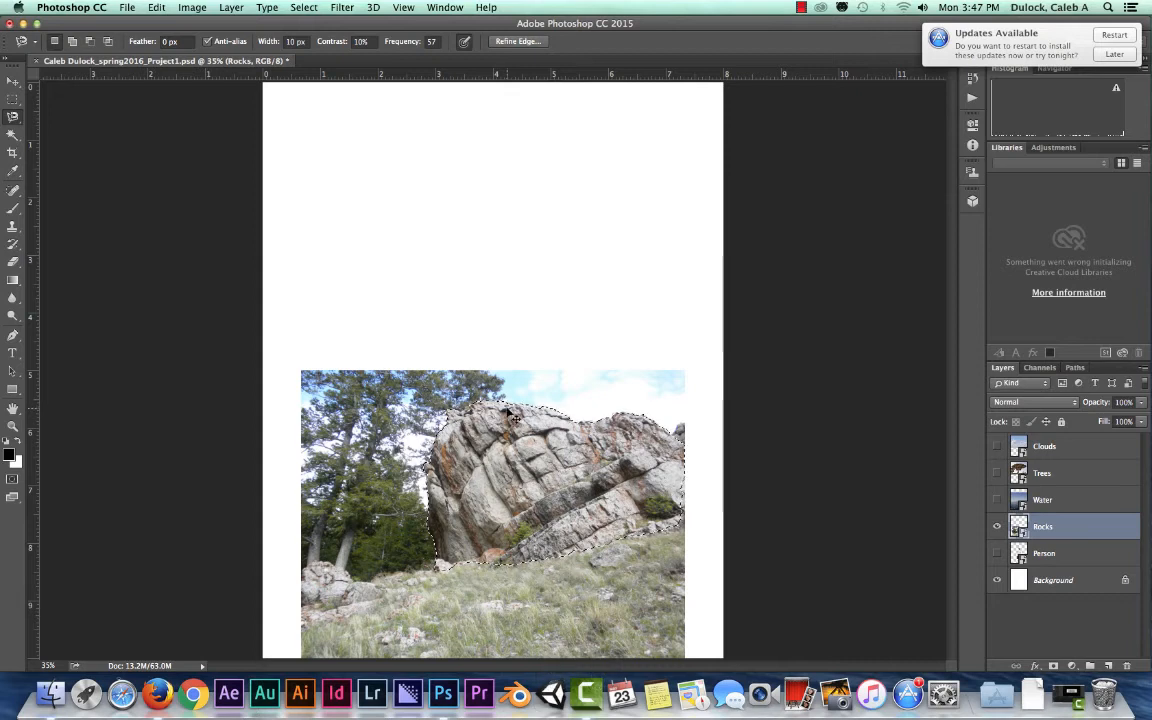
key(super+0)
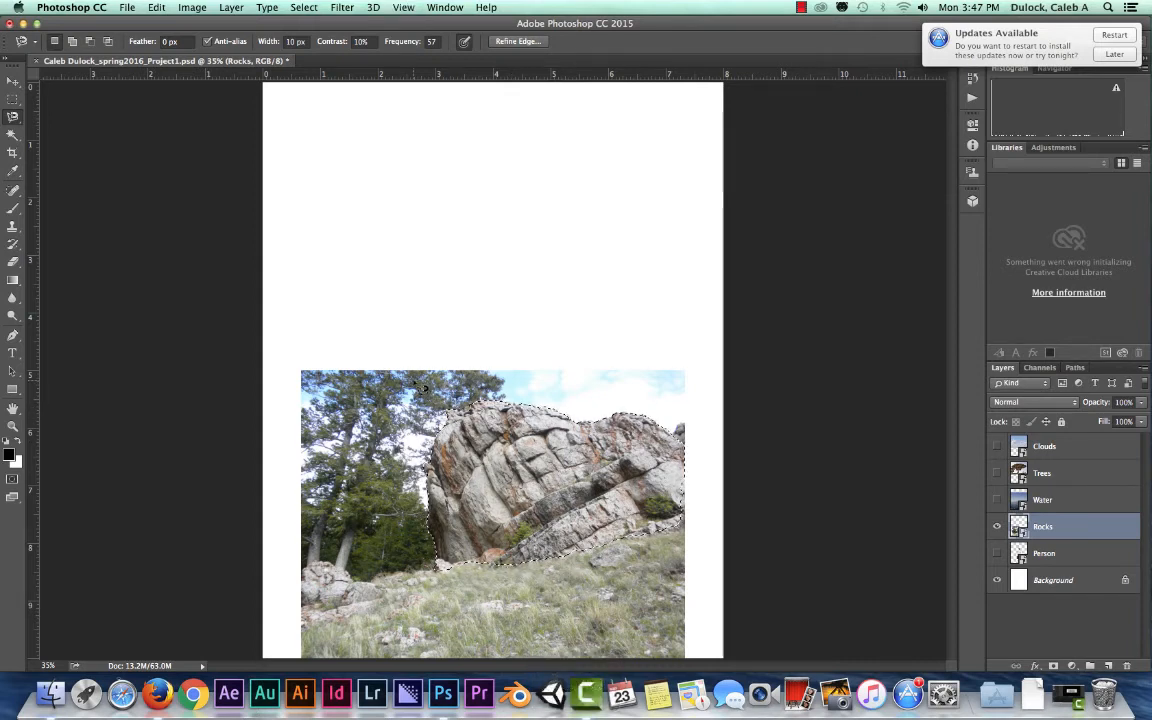
key(super+equal)
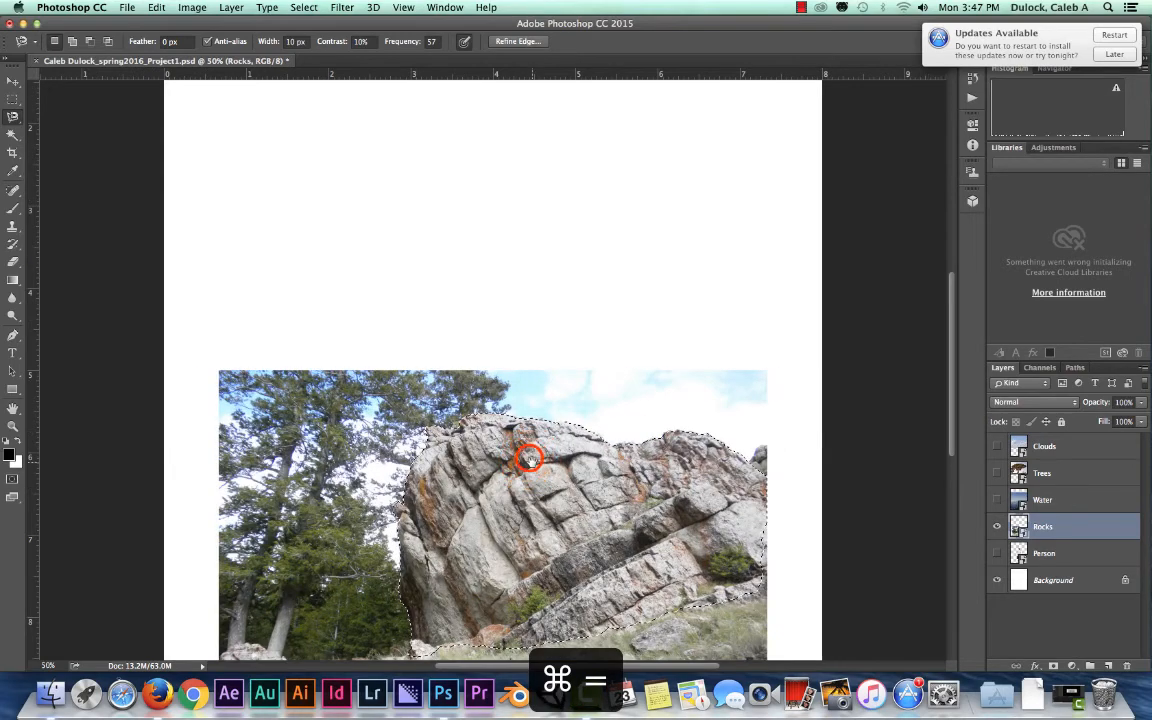
drag(528, 459, 408, 272)
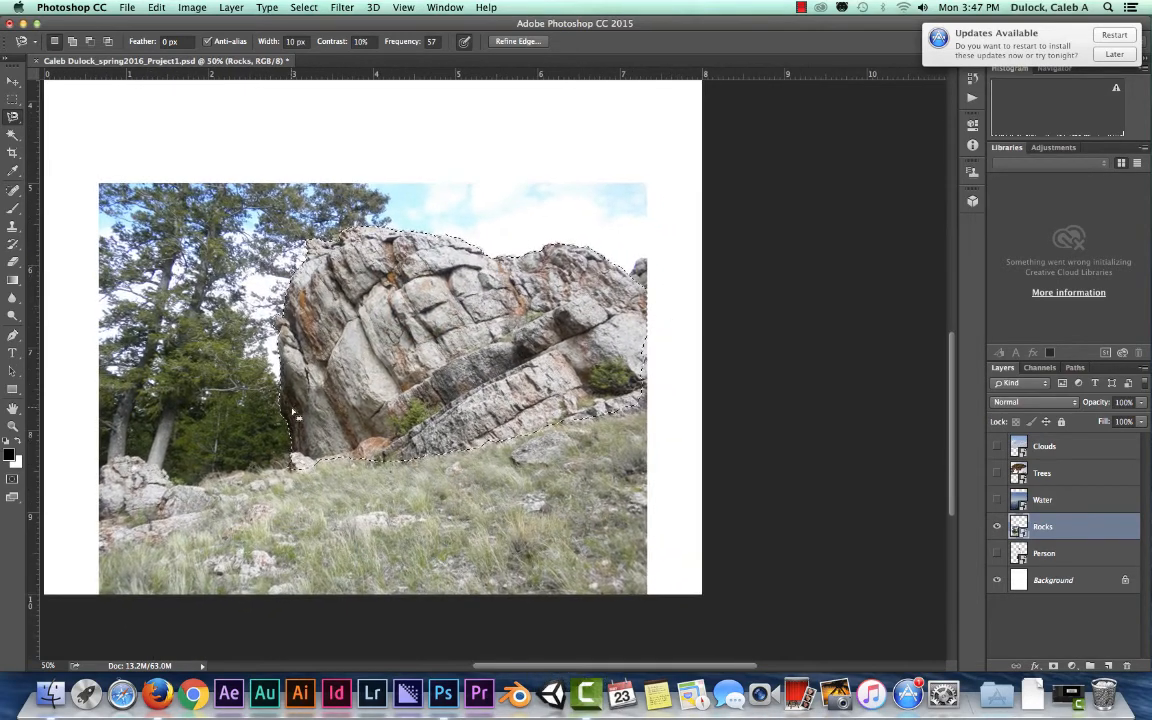
Save the rock selection as a new channel named Rocks Mask.
click(295, 8)
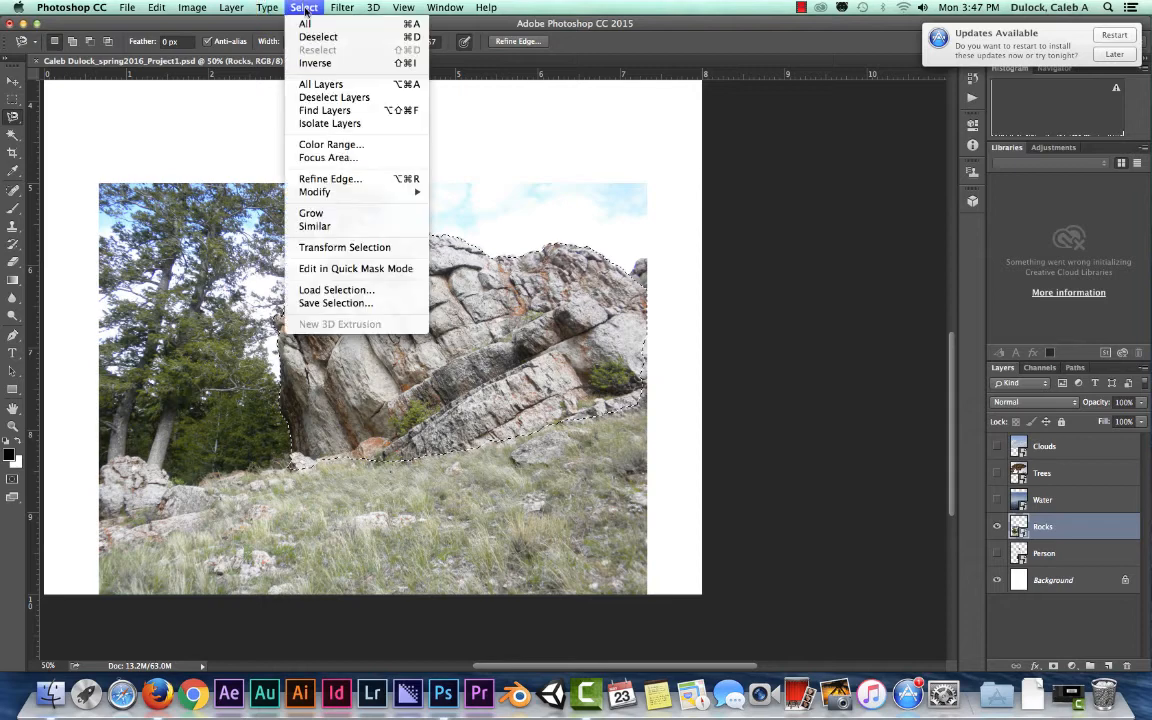
click(335, 302)
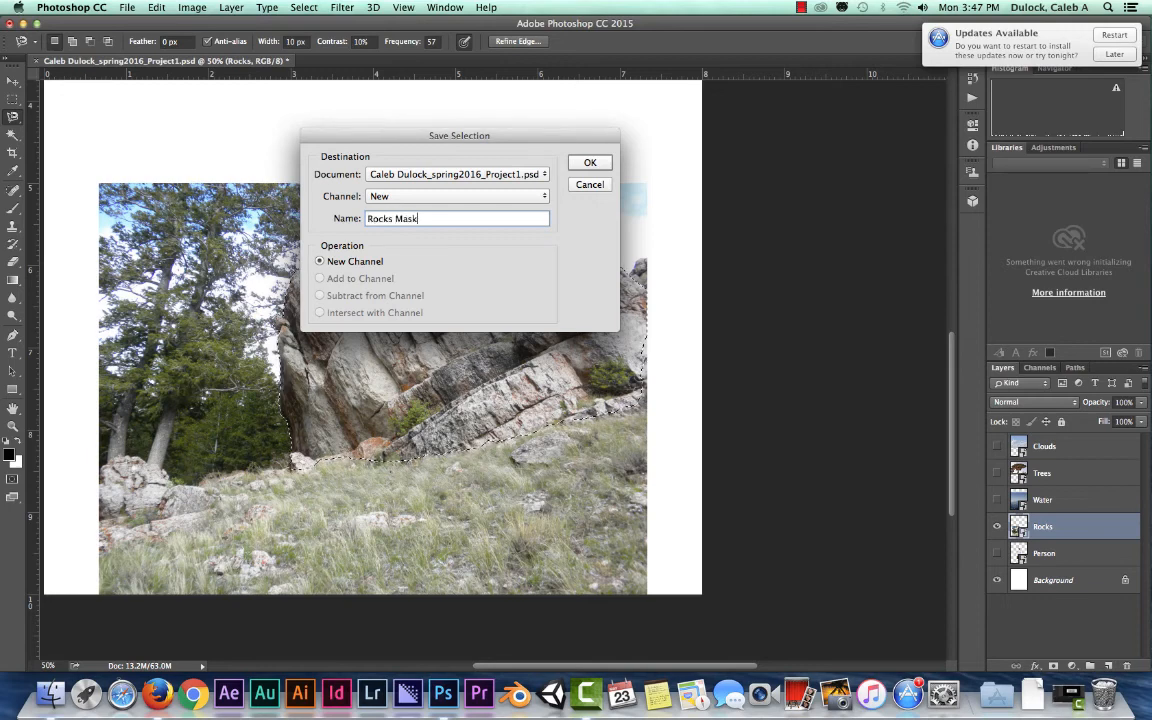
key(Return)
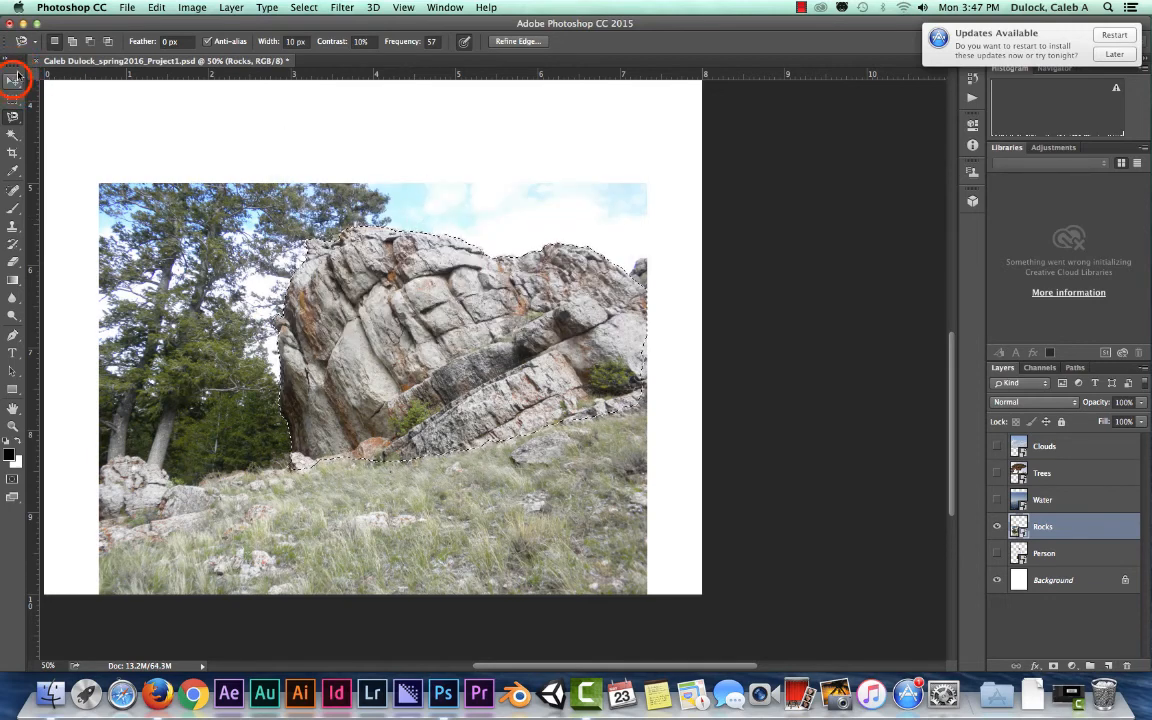
Switch to the Move tool, hide the Rocks layer, and make the Person layer active and visible.
key(v)
click(950, 422)
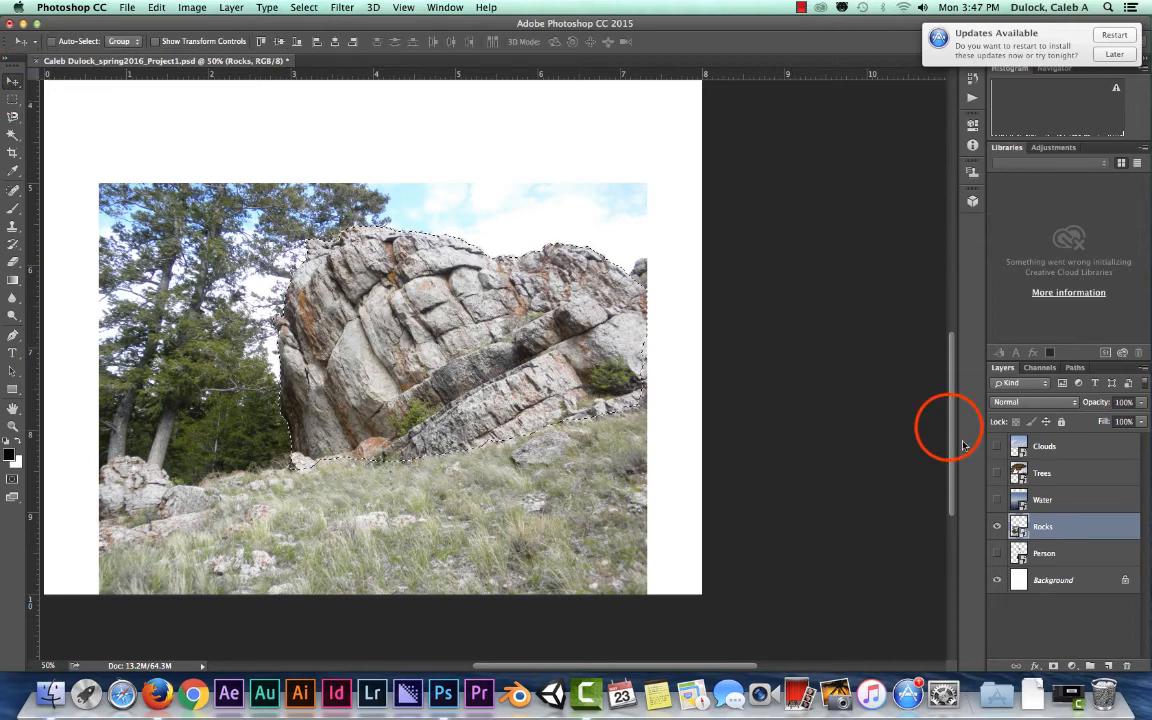
mouse_move(950, 428)
mouse_down()
mouse_move(950, 458)
mouse_move(950, 428)
mouse_up()
click(996, 526)
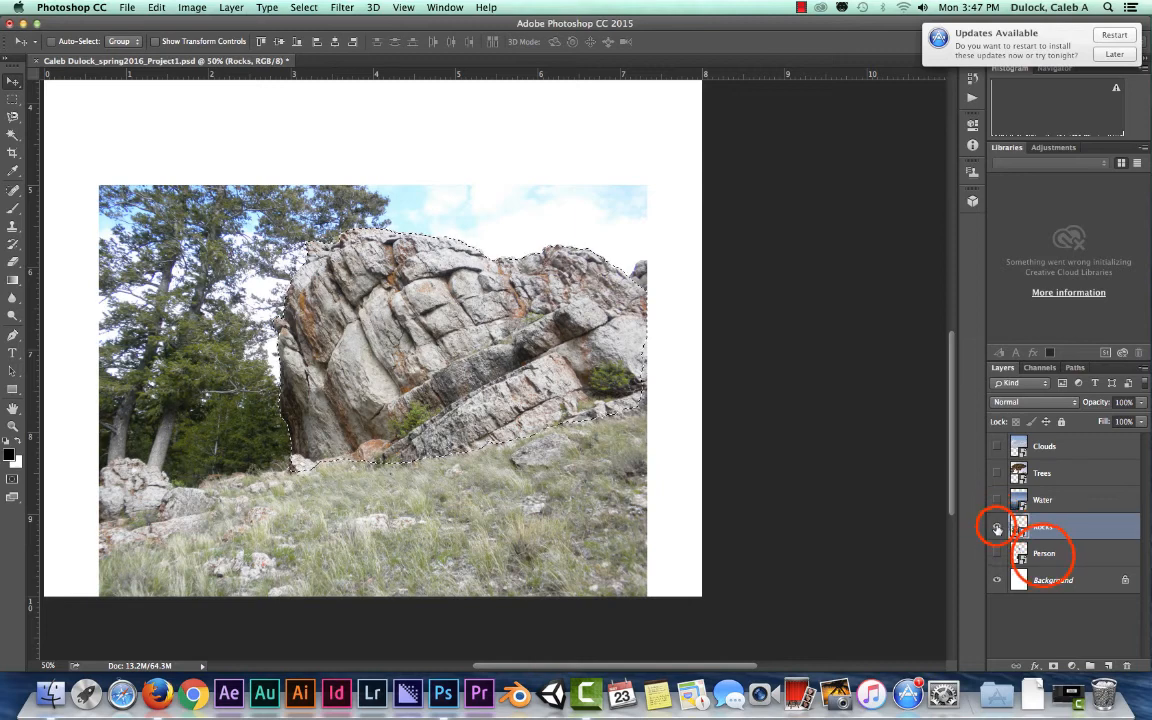
click(1042, 553)
click(996, 553)
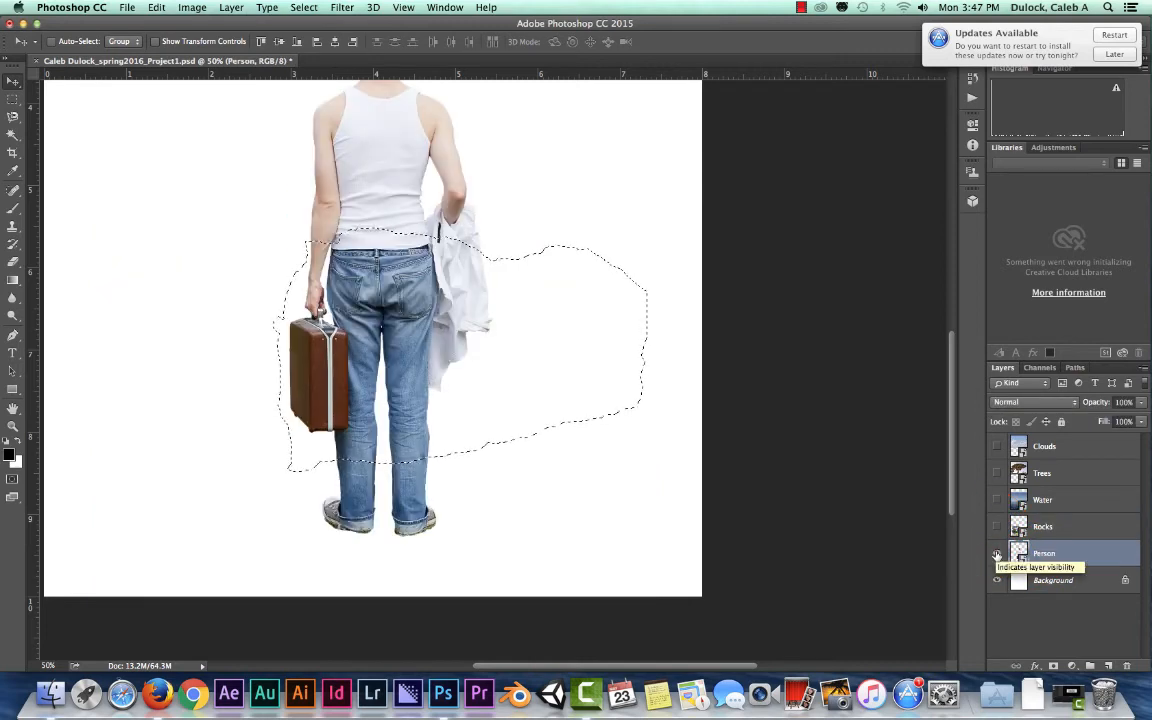
Switch the visible layer from Person back to Rocks and clear the active rock selection.
click(996, 553)
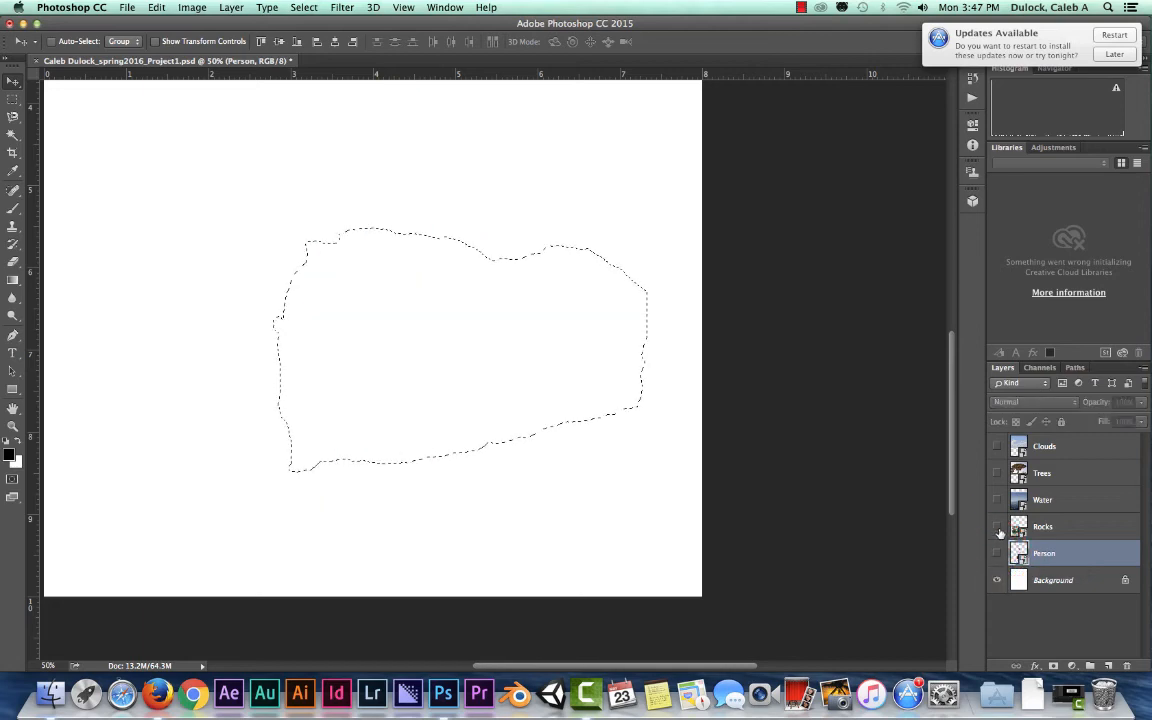
click(997, 527)
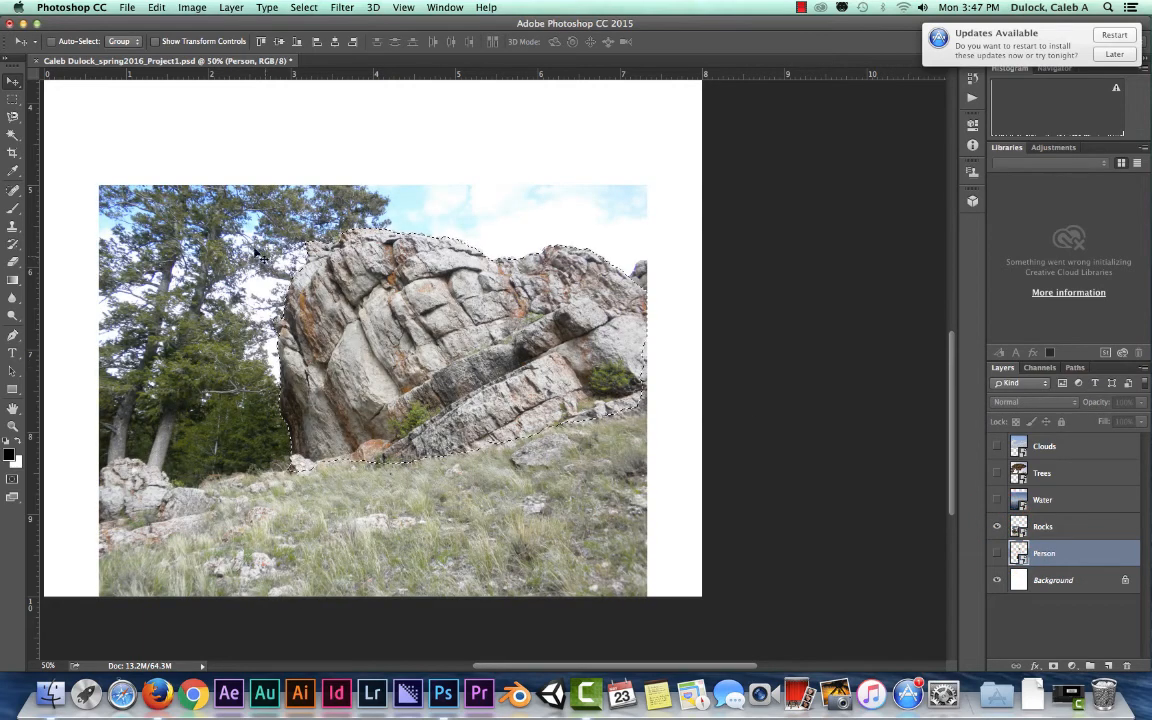
key(super+d)
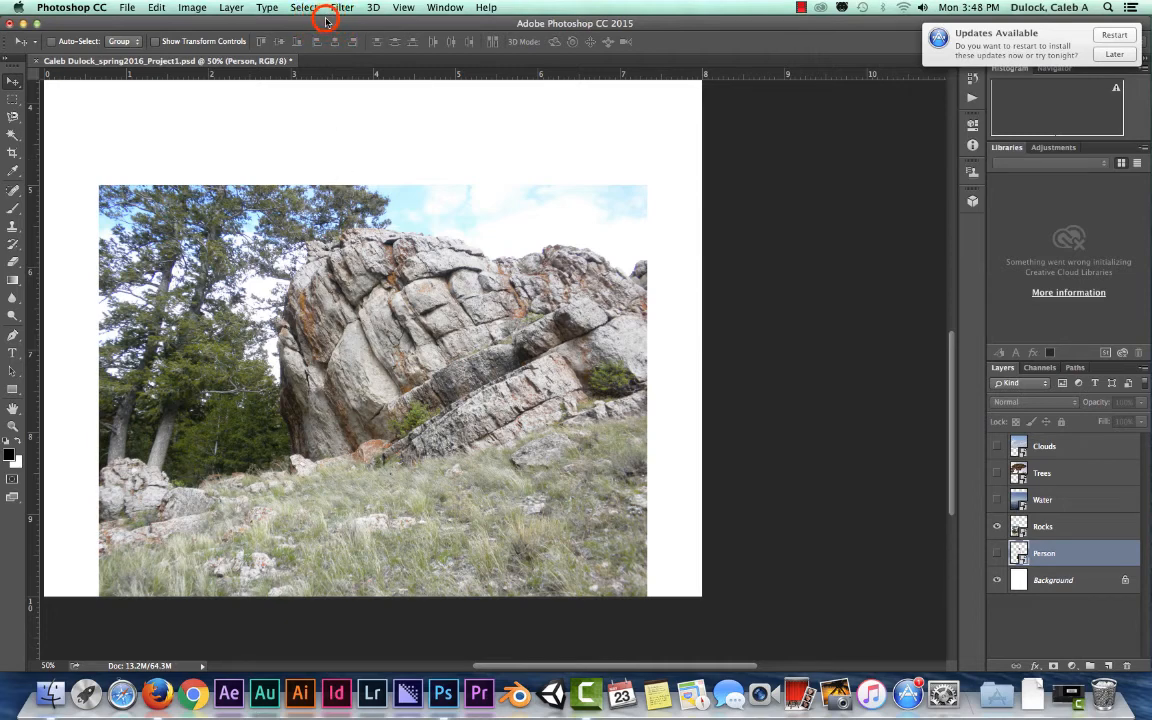
Save the composite project document under its current file name.
key(super+s)
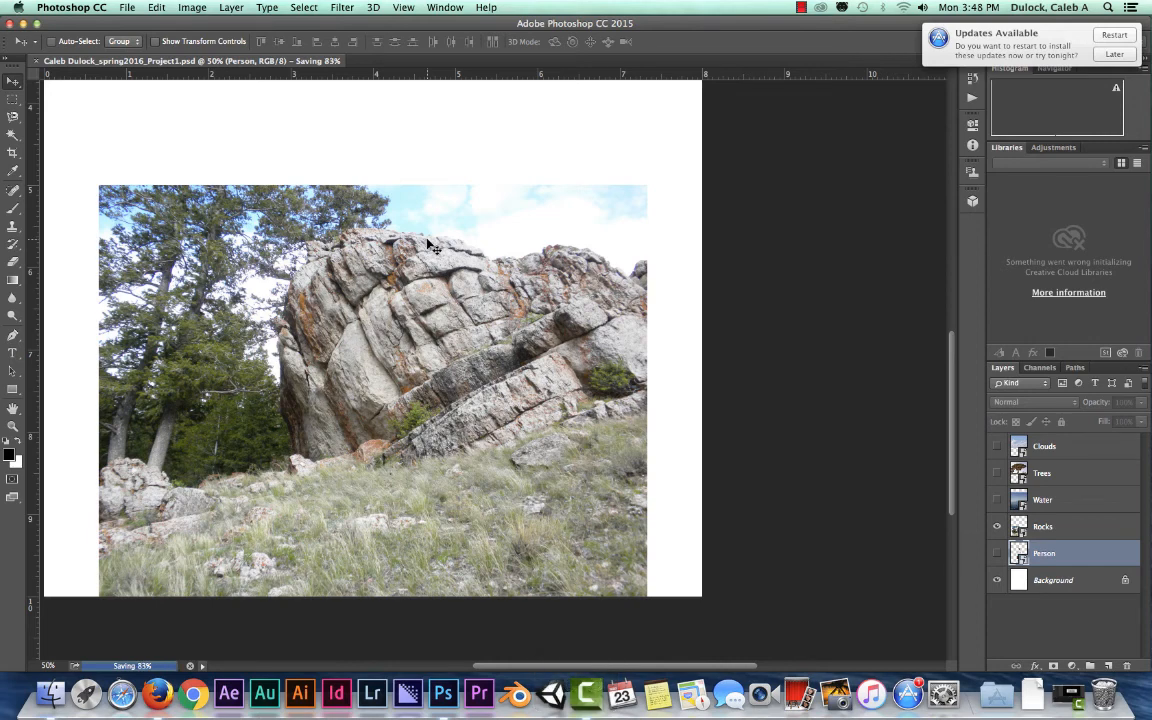
click(125, 11)
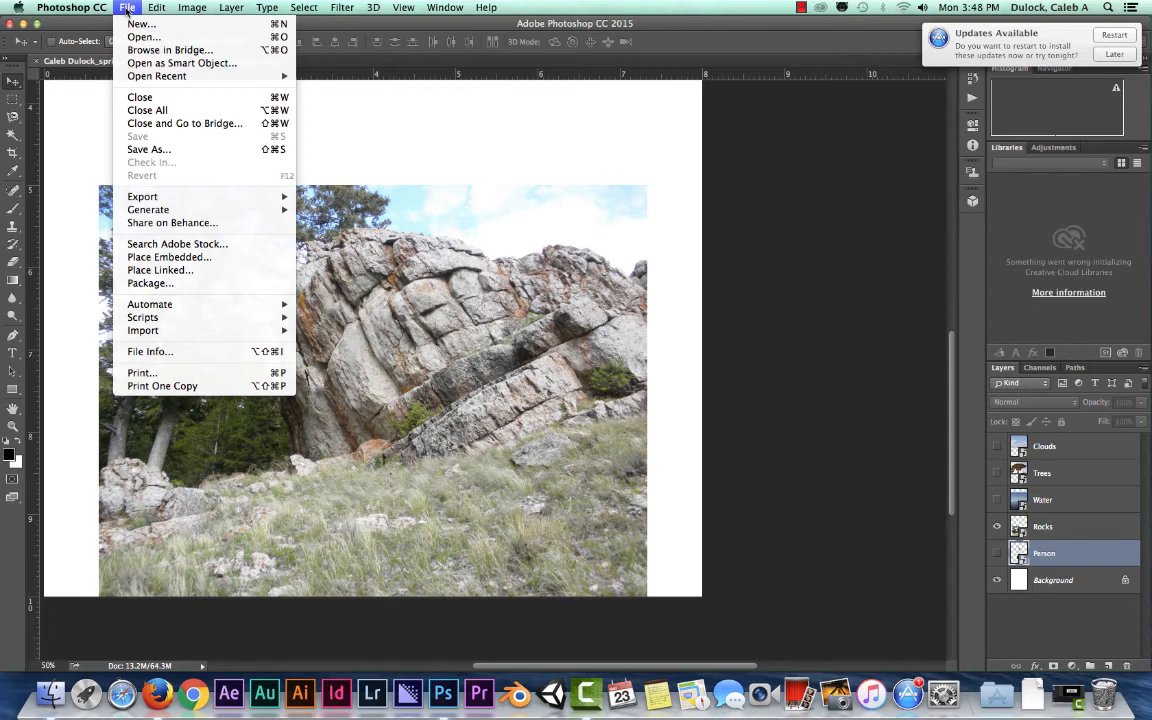
click(351, 140)
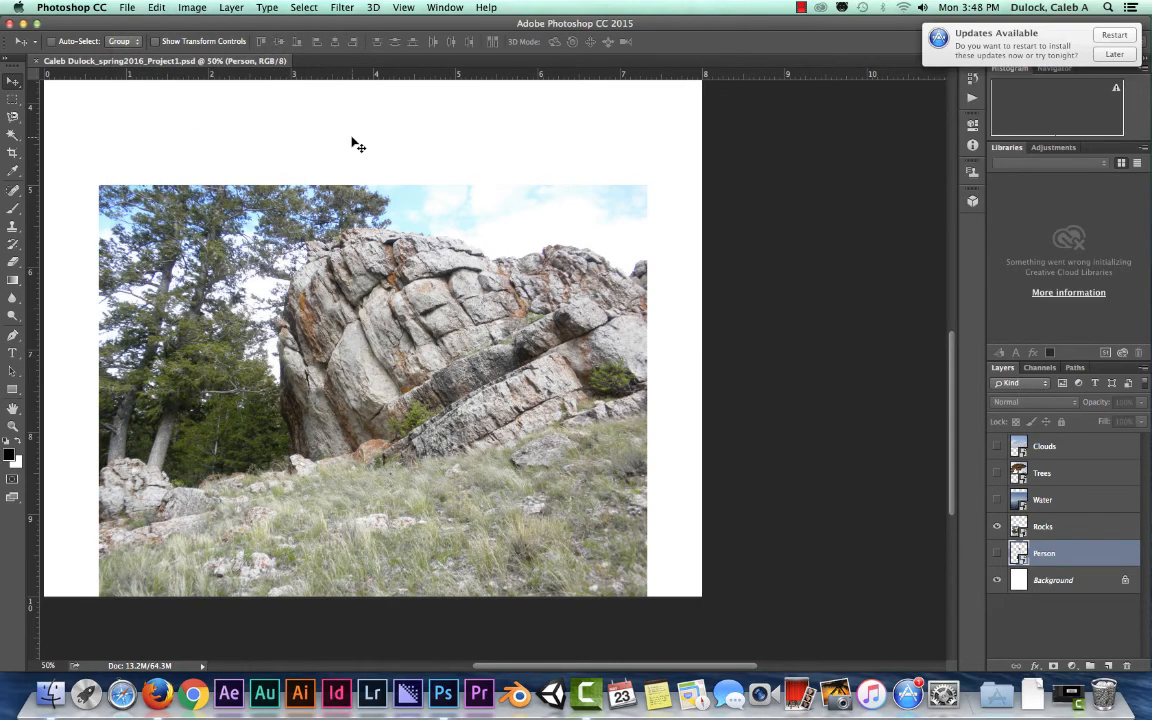